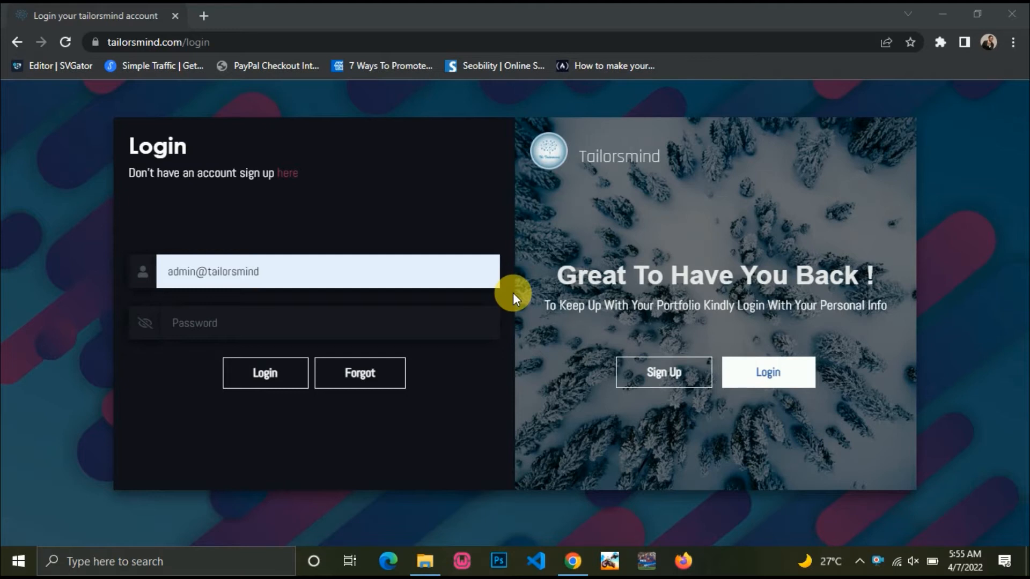
Enter the account password in the Password field and submit the login form.
{"action": "left_click", "coordinate": [310, 331]}
{"action": "type", "text": "a"}
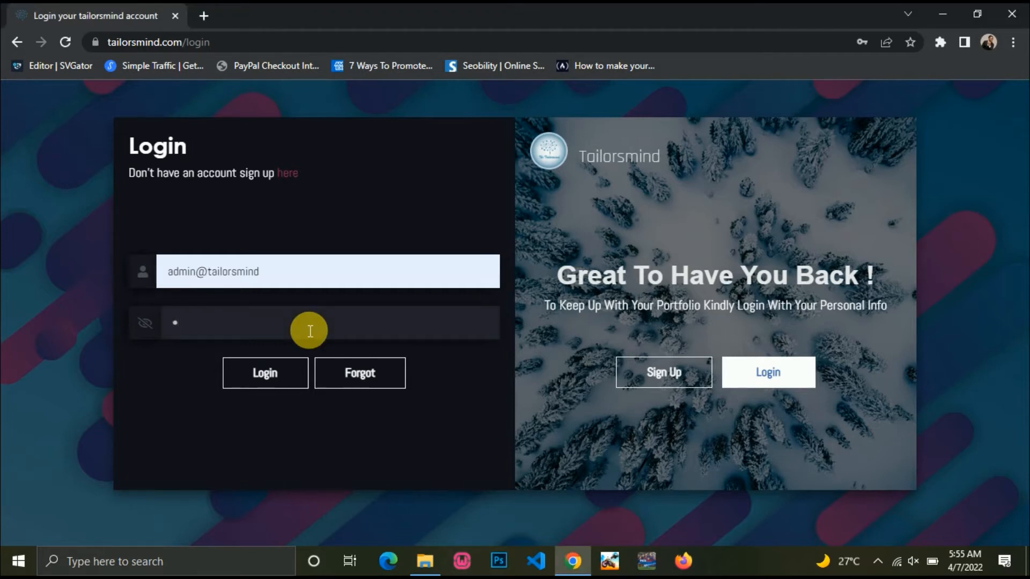
{"action": "type", "text": "dmin12"}
{"action": "key", "text": "Return"}
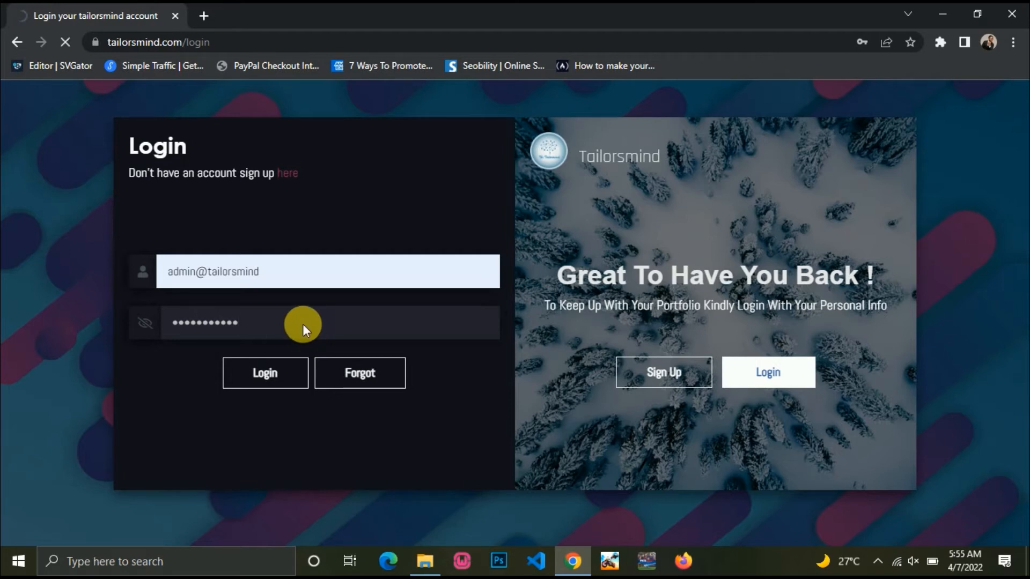
Scroll the dashboard sidebar and choose Create Design to get a blank grid canvas.
{"action": "scroll", "coordinate": [310, 331], "scroll_direction": "down", "scroll_amount": 7}
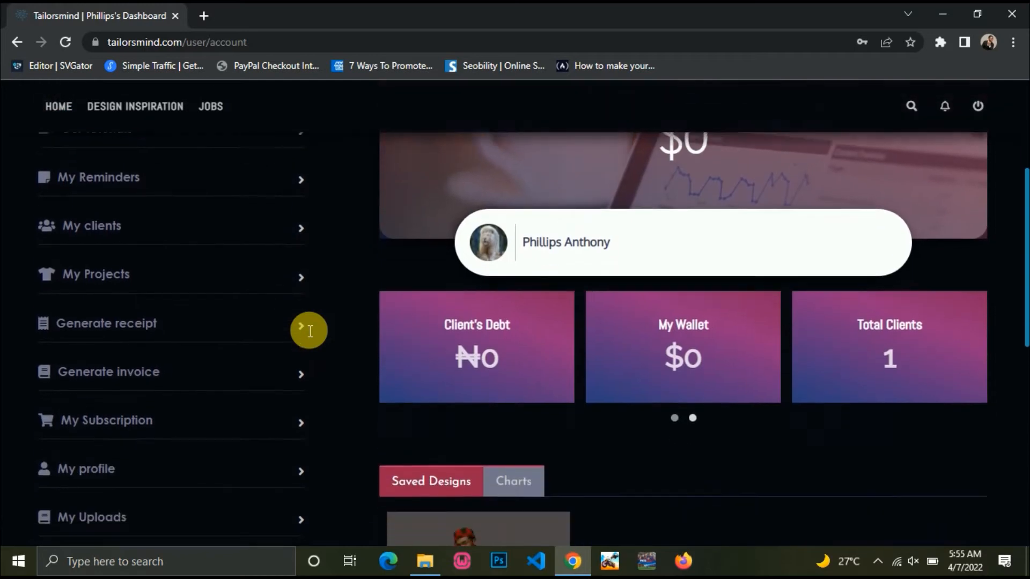
{"action": "scroll", "coordinate": [310, 331], "scroll_direction": "down", "scroll_amount": 5}
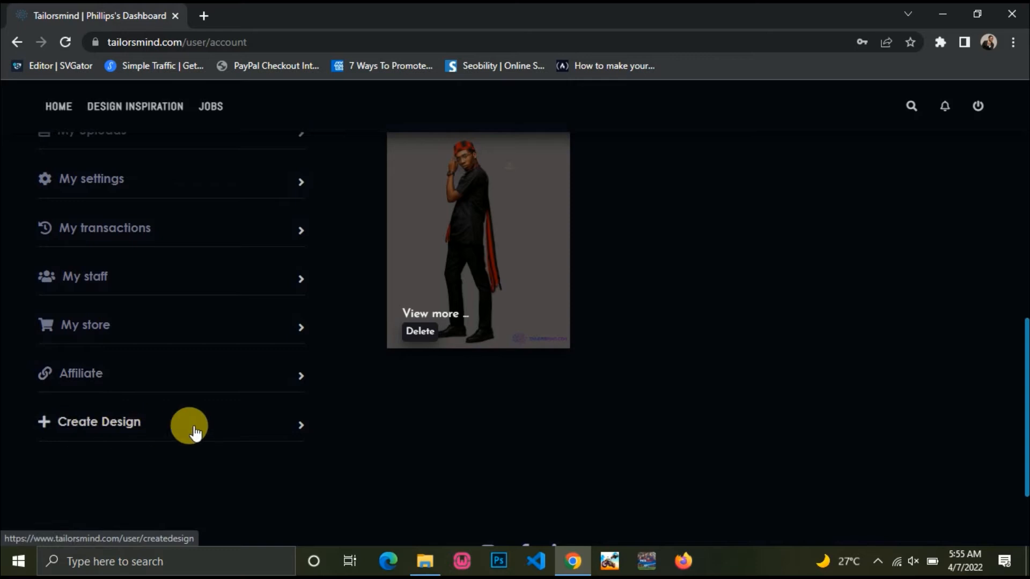
{"action": "left_click", "coordinate": [117, 425]}
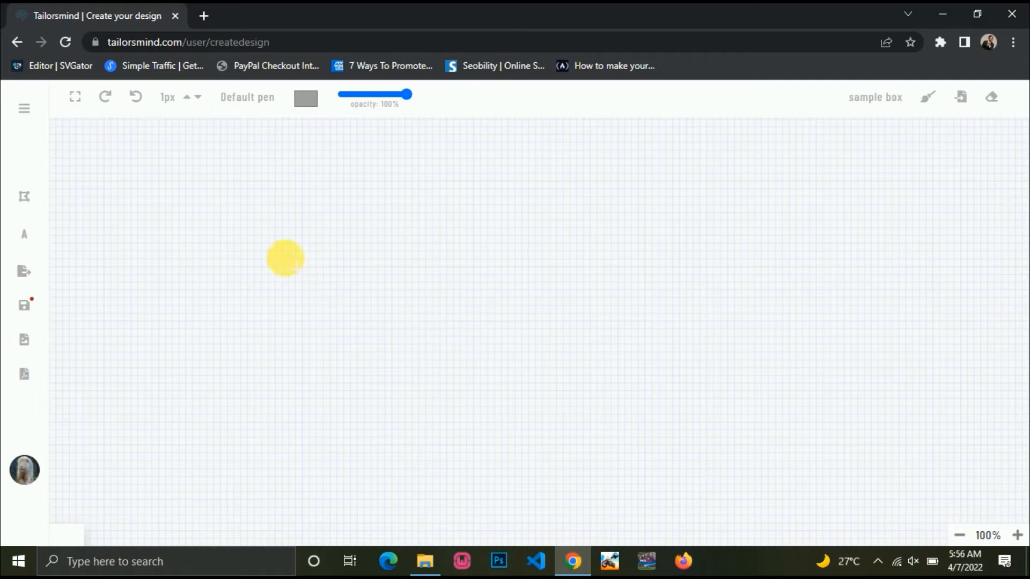
Draw a vertical grey test stroke with the Default pen style.
{"action": "left_click", "coordinate": [252, 101]}
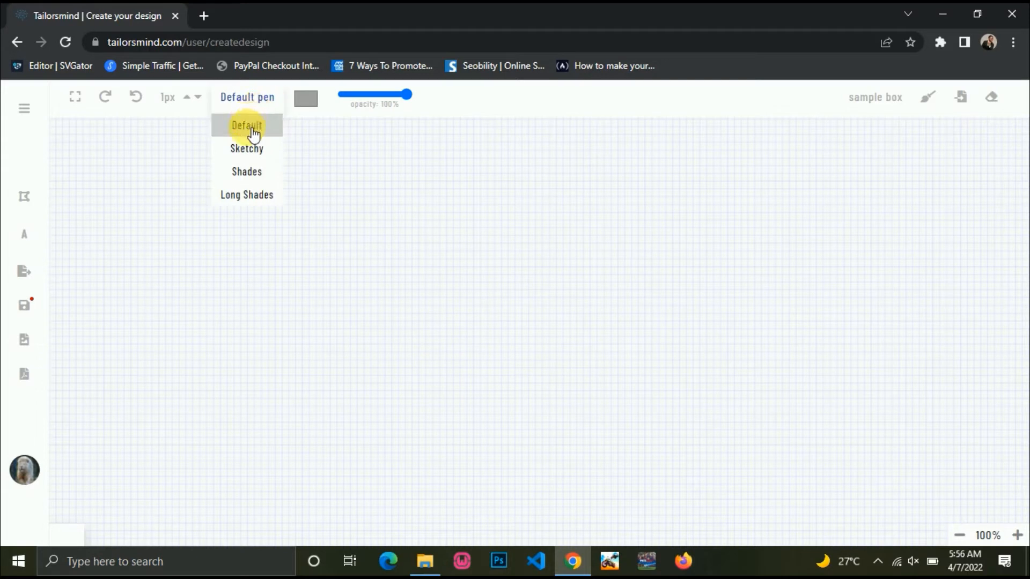
{"action": "left_click", "coordinate": [248, 195]}
{"action": "left_click", "coordinate": [276, 106]}
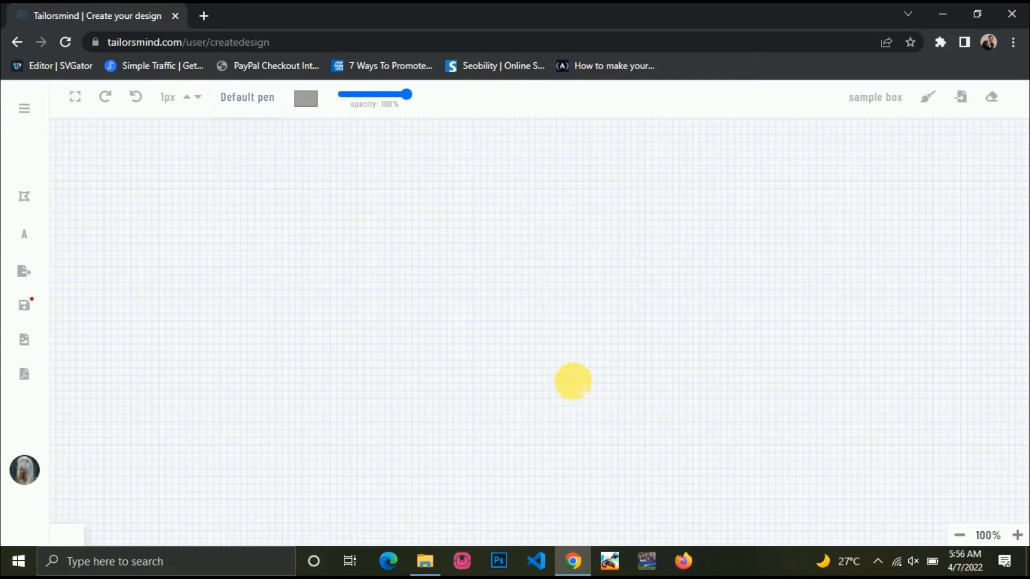
{"action": "mouse_move", "coordinate": [138, 136]}
{"action": "left_mouse_down"}
{"action": "mouse_move", "coordinate": [133, 285]}
{"action": "mouse_move", "coordinate": [146, 431]}
{"action": "left_mouse_up"}
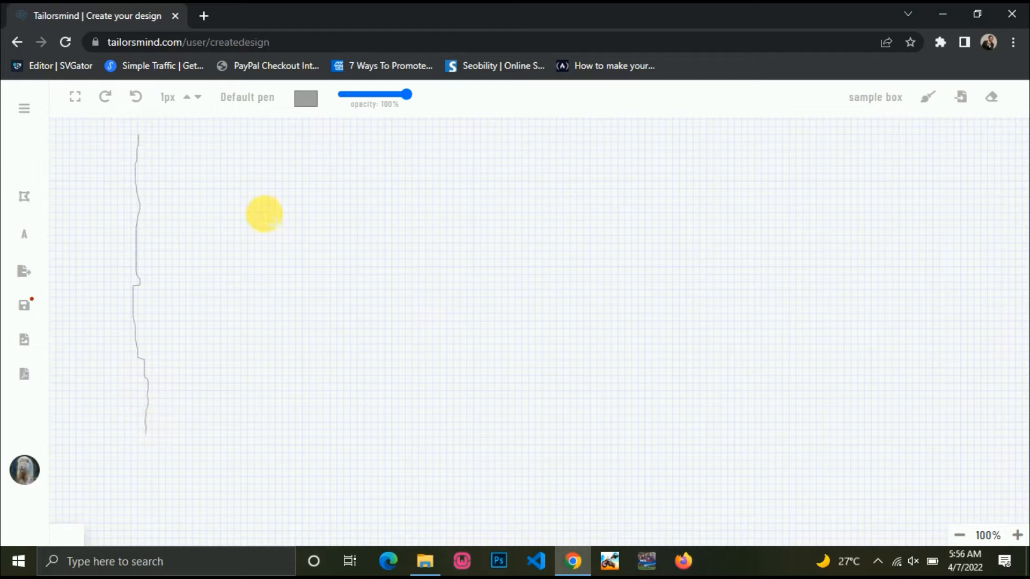
Draw a vertical stroke with the Sketchy pen, then a wavy one with the Shades pen.
{"action": "mouse_move", "coordinate": [268, 97]}
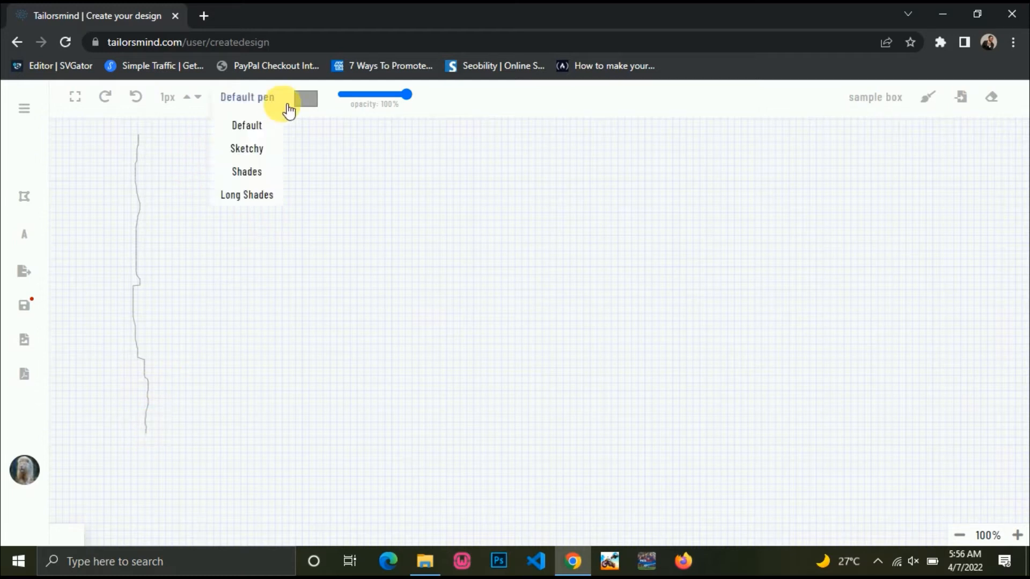
{"action": "left_click", "coordinate": [260, 150]}
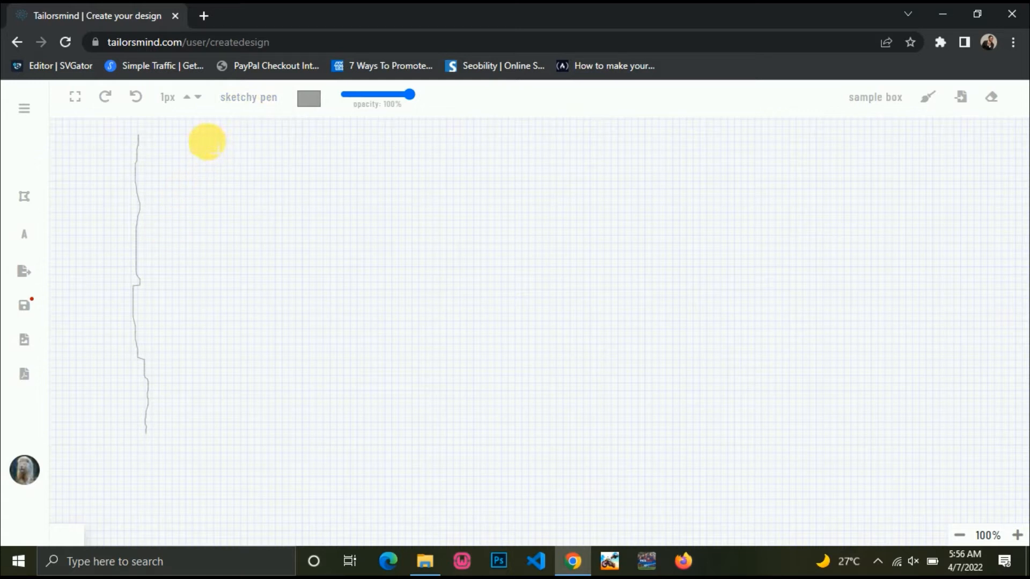
{"action": "left_click_drag", "start_coordinate": [207, 143], "coordinate": [211, 430]}
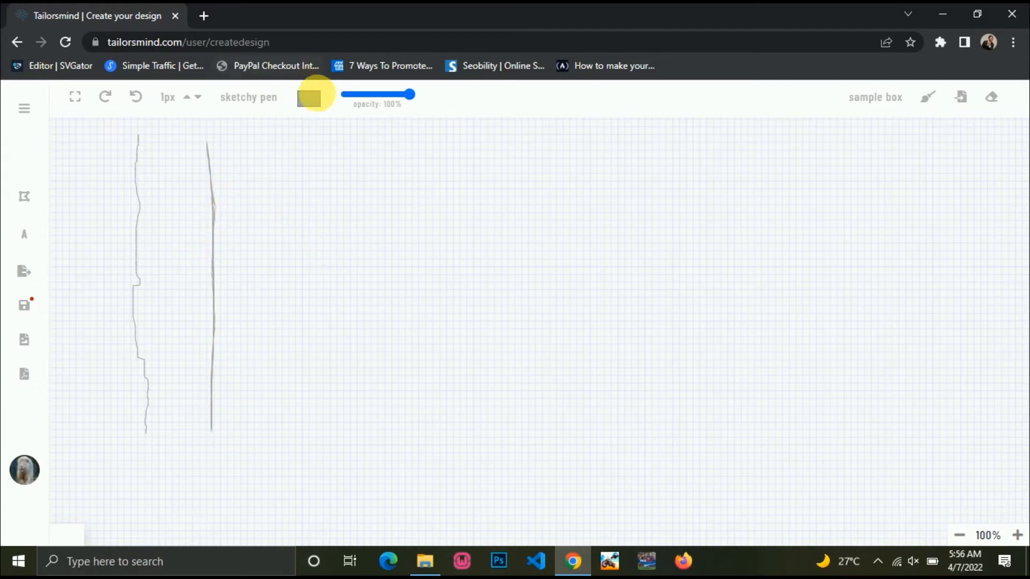
{"action": "left_click", "coordinate": [248, 99]}
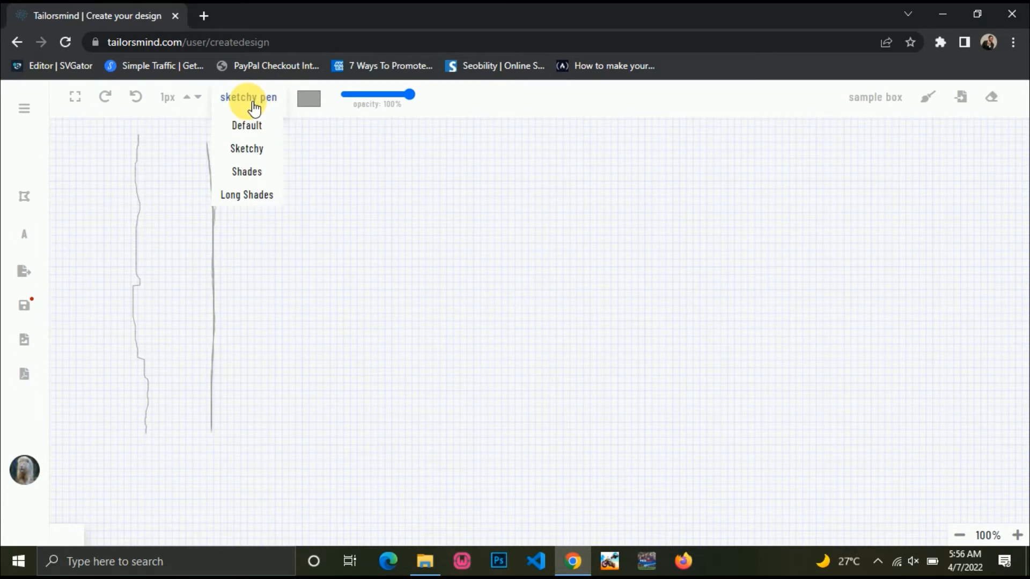
{"action": "left_click", "coordinate": [248, 173]}
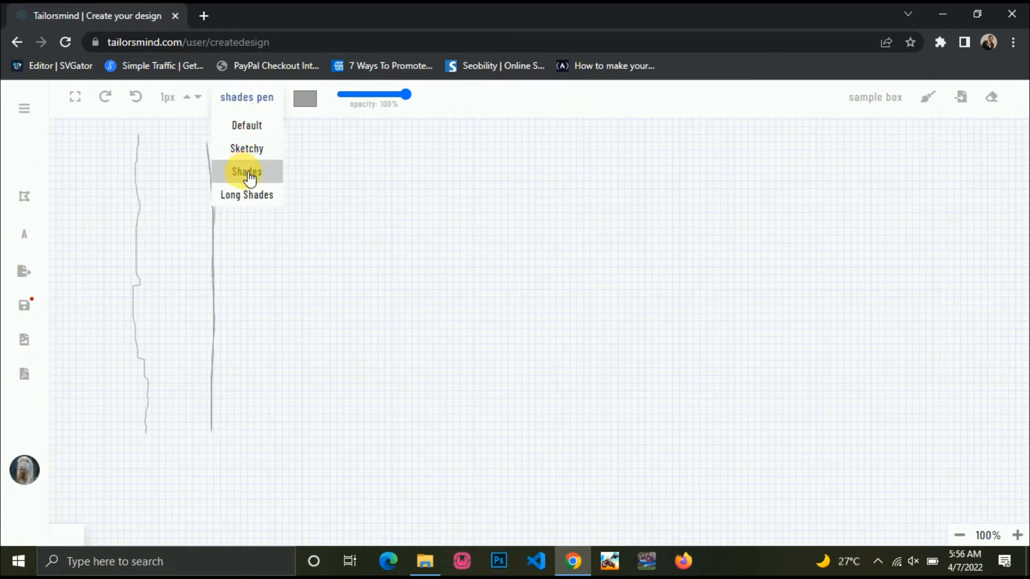
{"action": "left_click_drag", "start_coordinate": [294, 146], "coordinate": [301, 426]}
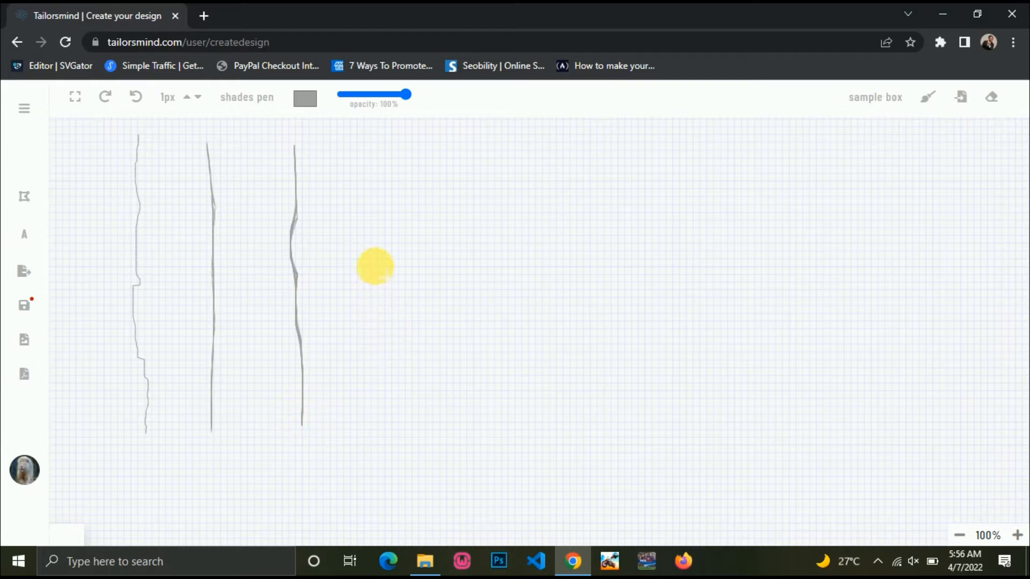
Using the Long Shades pen, draw a fourth vertical stroke, a large S curve and a diagonal line.
{"action": "left_click", "coordinate": [259, 100]}
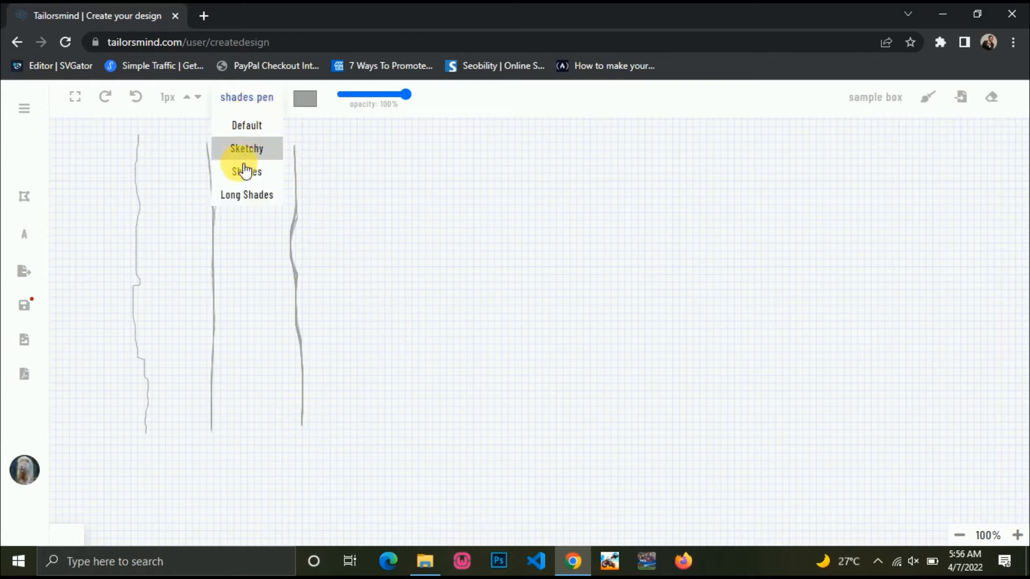
{"action": "left_click", "coordinate": [242, 207]}
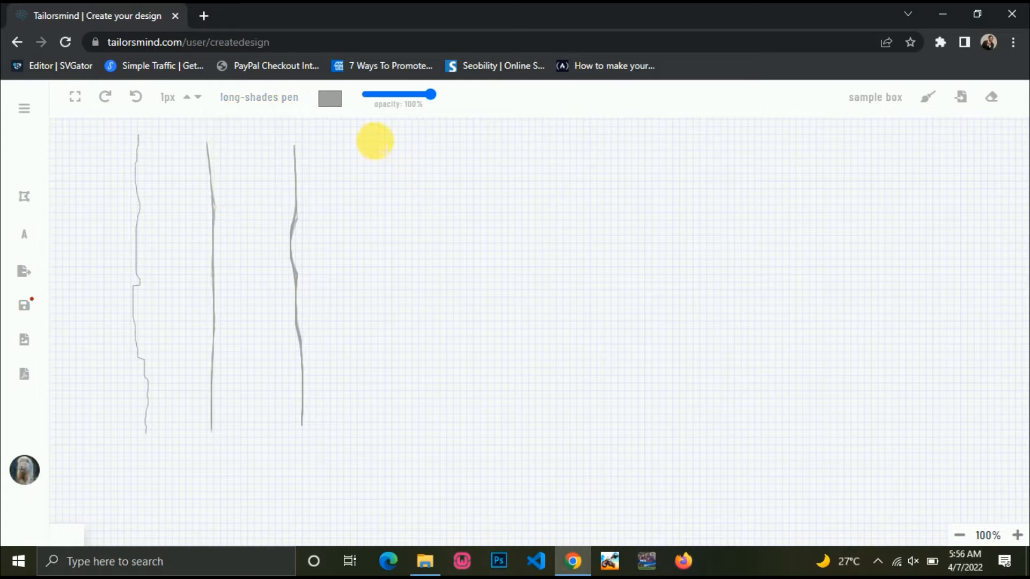
{"action": "left_click_drag", "start_coordinate": [375, 141], "coordinate": [385, 430]}
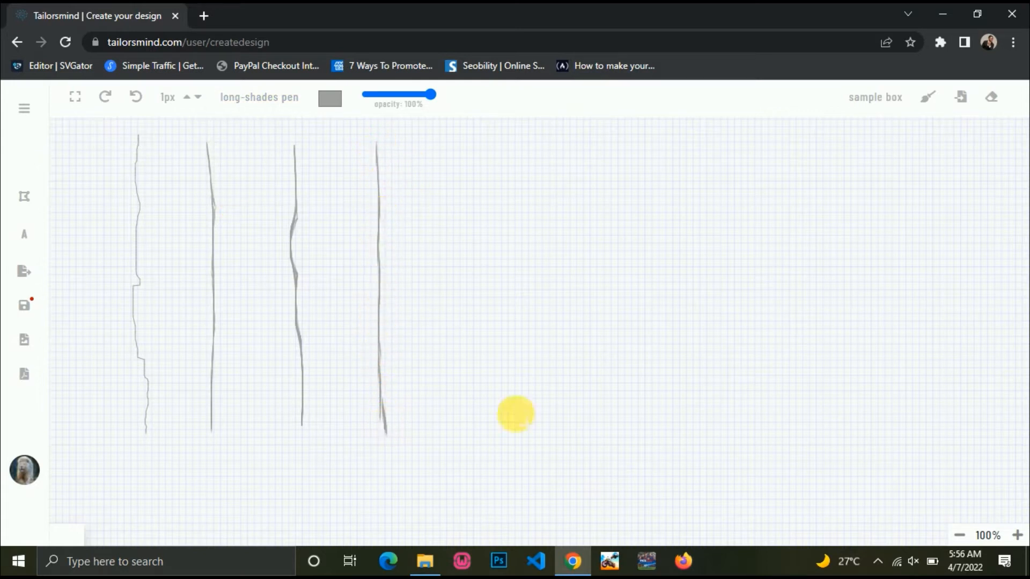
{"action": "mouse_move", "coordinate": [442, 150]}
{"action": "left_mouse_down"}
{"action": "mouse_move", "coordinate": [521, 192]}
{"action": "mouse_move", "coordinate": [568, 271]}
{"action": "mouse_move", "coordinate": [559, 315]}
{"action": "mouse_move", "coordinate": [463, 394]}
{"action": "mouse_move", "coordinate": [531, 438]}
{"action": "left_mouse_up"}
{"action": "left_click_drag", "start_coordinate": [571, 415], "coordinate": [650, 380]}
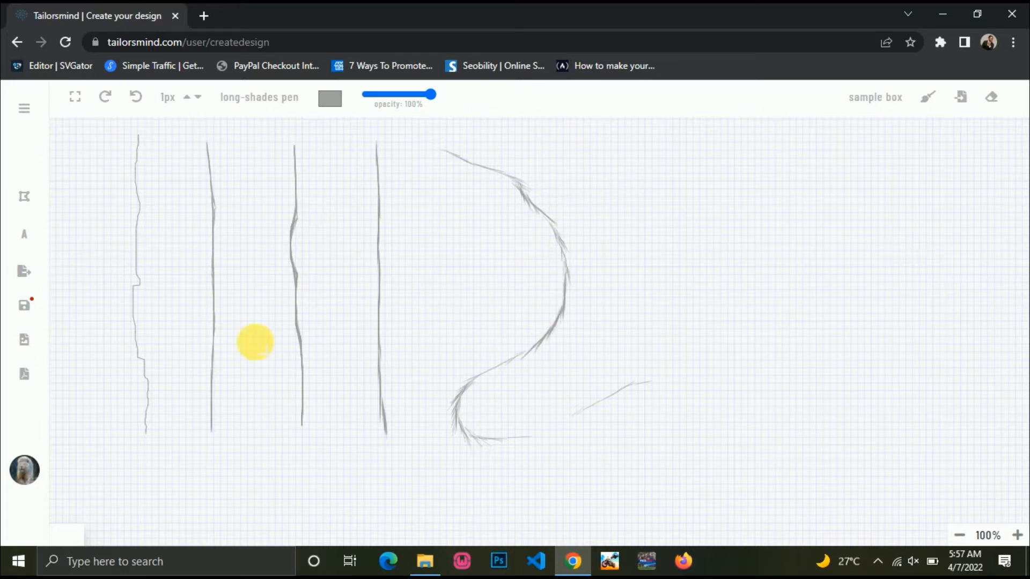
Clear all test strokes from the sketch board, confirming with OK.
{"action": "left_click", "coordinate": [931, 110]}
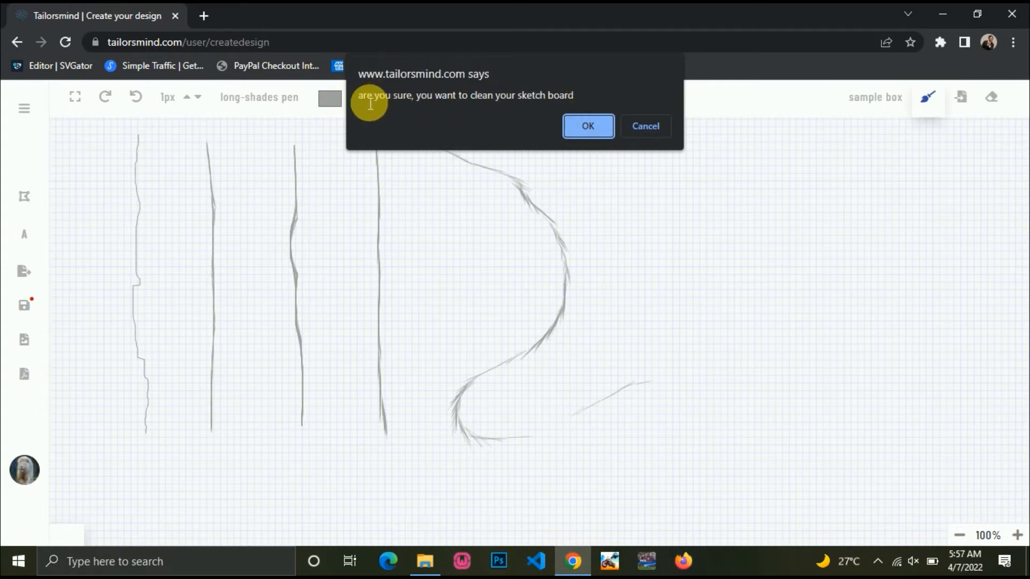
{"action": "left_click", "coordinate": [588, 127]}
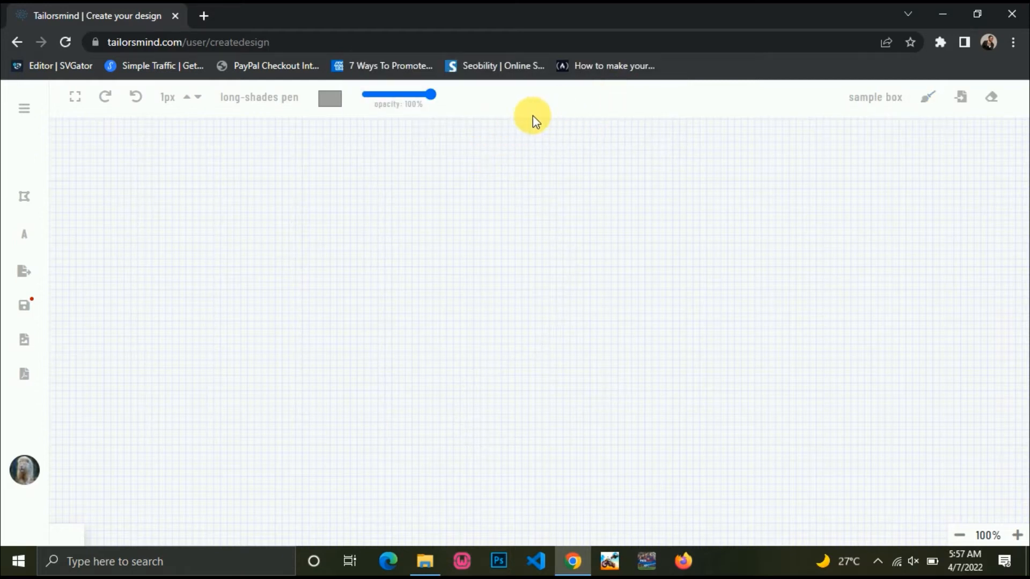
{"action": "mouse_move", "coordinate": [169, 110]}
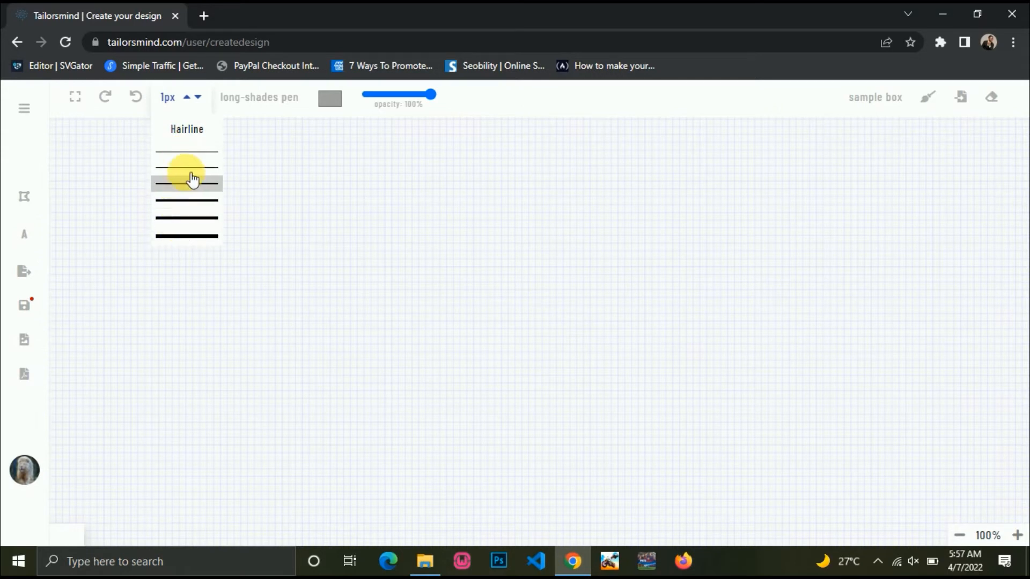
Step the stroke width up to 5px and draw a thick C-shaped curve.
{"action": "left_click", "coordinate": [192, 137]}
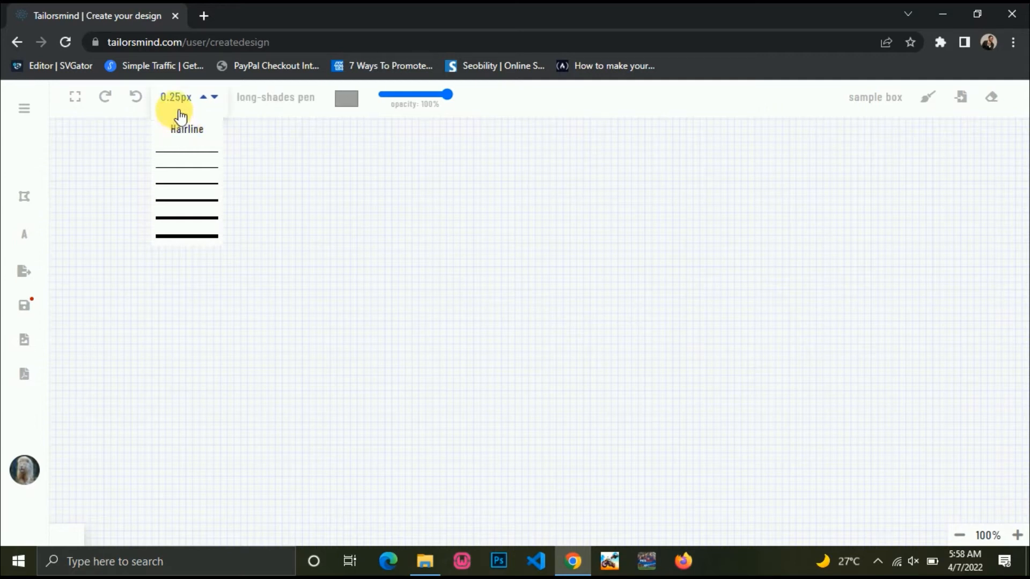
{"action": "left_click", "coordinate": [188, 154]}
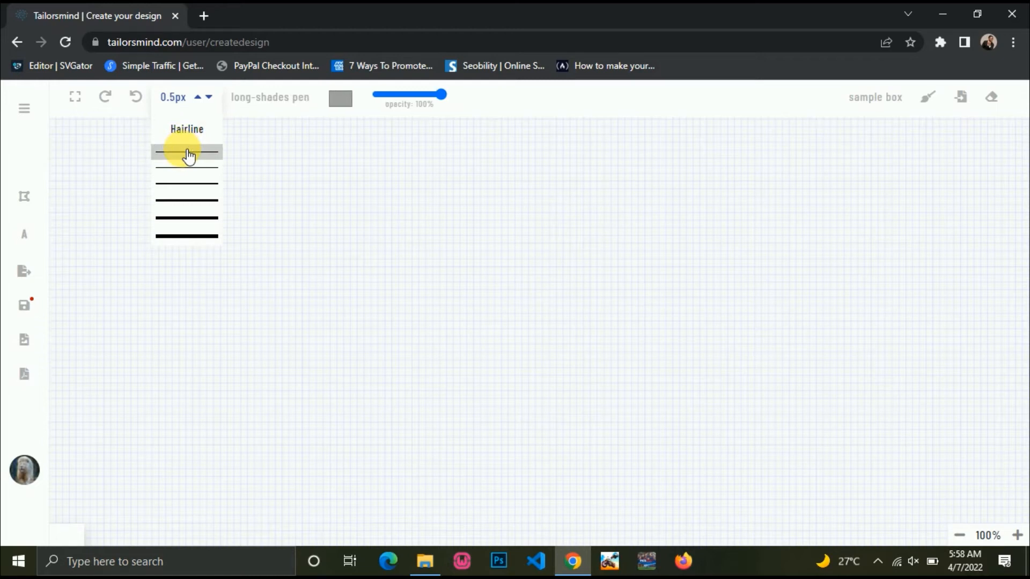
{"action": "left_click", "coordinate": [183, 170]}
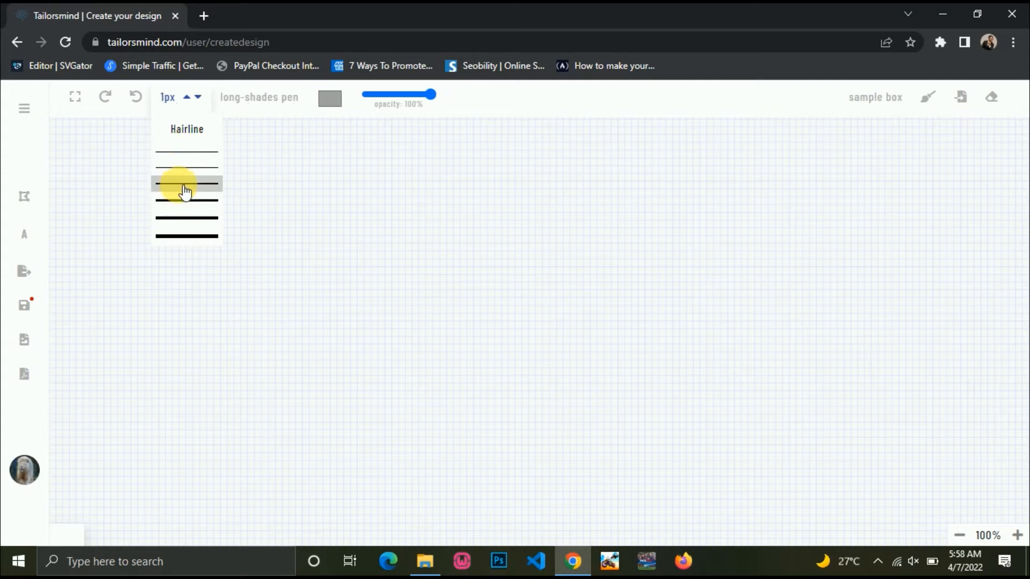
{"action": "left_click", "coordinate": [184, 191]}
{"action": "left_click", "coordinate": [180, 202]}
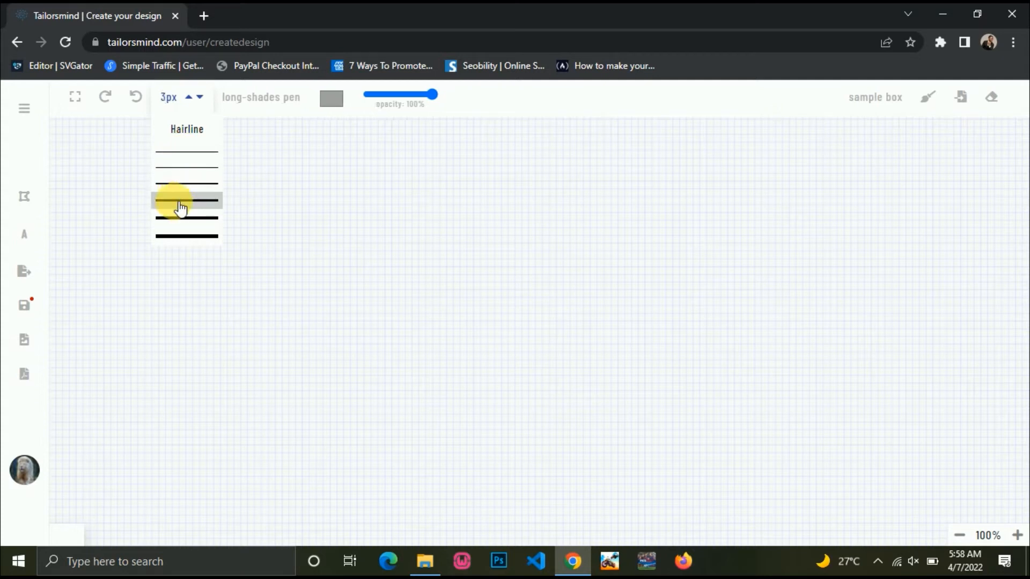
{"action": "left_click", "coordinate": [179, 237]}
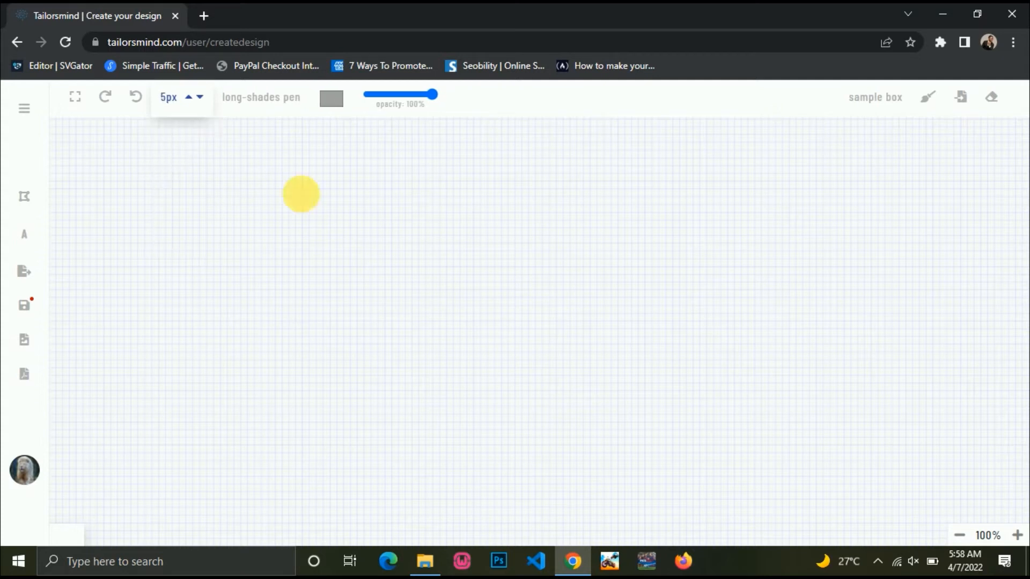
{"action": "mouse_move", "coordinate": [352, 162]}
{"action": "left_mouse_down"}
{"action": "mouse_move", "coordinate": [313, 161]}
{"action": "mouse_move", "coordinate": [382, 264]}
{"action": "mouse_move", "coordinate": [455, 305]}
{"action": "mouse_move", "coordinate": [195, 425]}
{"action": "left_mouse_up"}
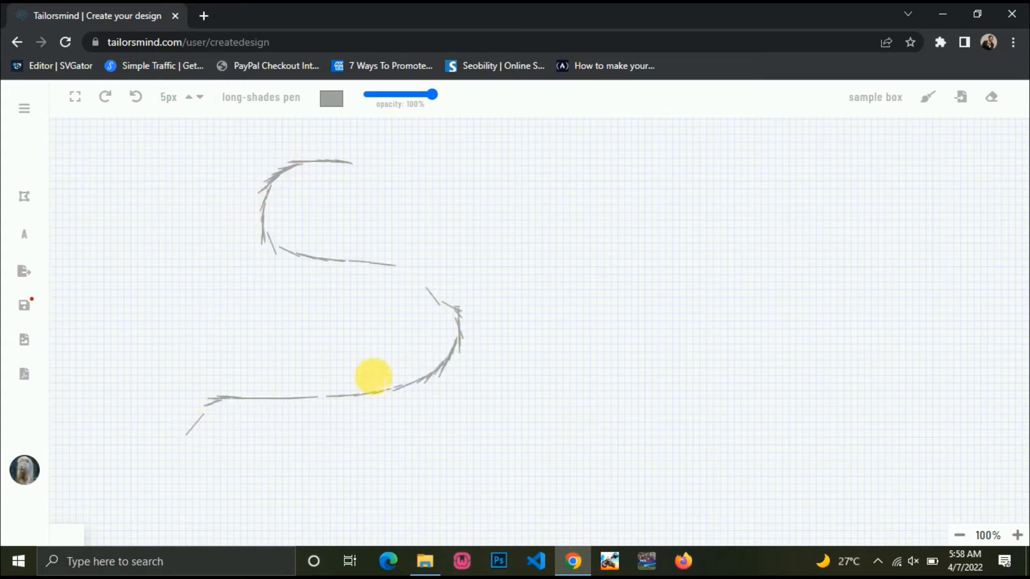
Switch to the 0.25px hairline width and draw a faint curved outline on the left.
{"action": "left_click", "coordinate": [190, 95]}
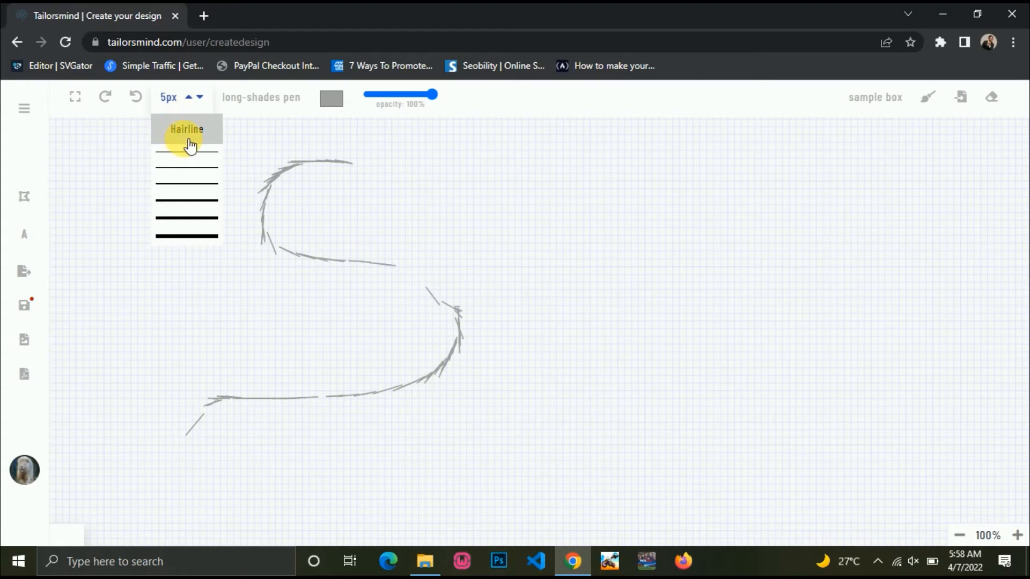
{"action": "left_click", "coordinate": [195, 134]}
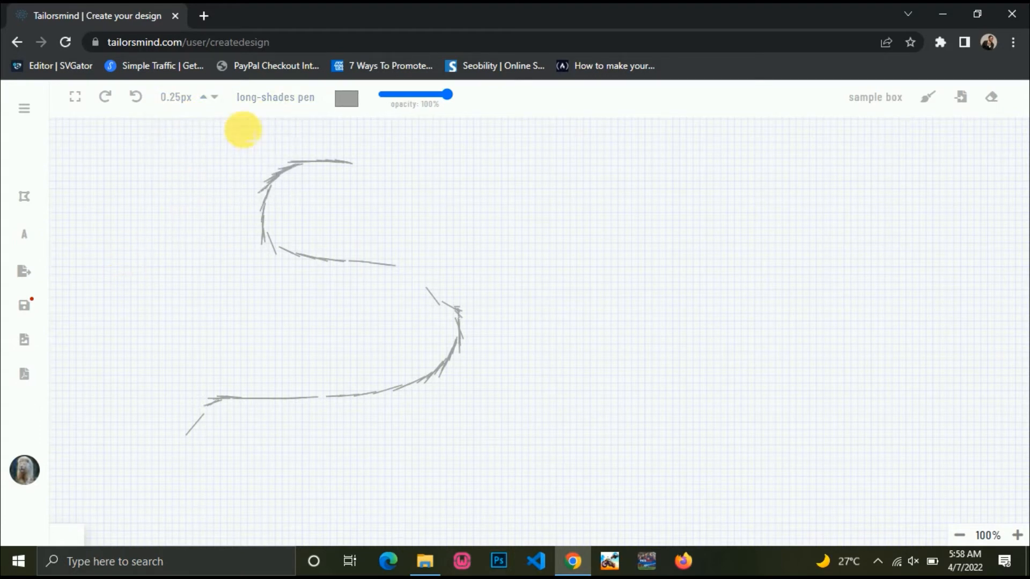
{"action": "mouse_move", "coordinate": [249, 147]}
{"action": "left_mouse_down"}
{"action": "mouse_move", "coordinate": [225, 147]}
{"action": "mouse_move", "coordinate": [180, 184]}
{"action": "mouse_move", "coordinate": [177, 211]}
{"action": "mouse_move", "coordinate": [220, 283]}
{"action": "mouse_move", "coordinate": [202, 349]}
{"action": "mouse_move", "coordinate": [152, 393]}
{"action": "mouse_move", "coordinate": [126, 474]}
{"action": "left_mouse_up"}
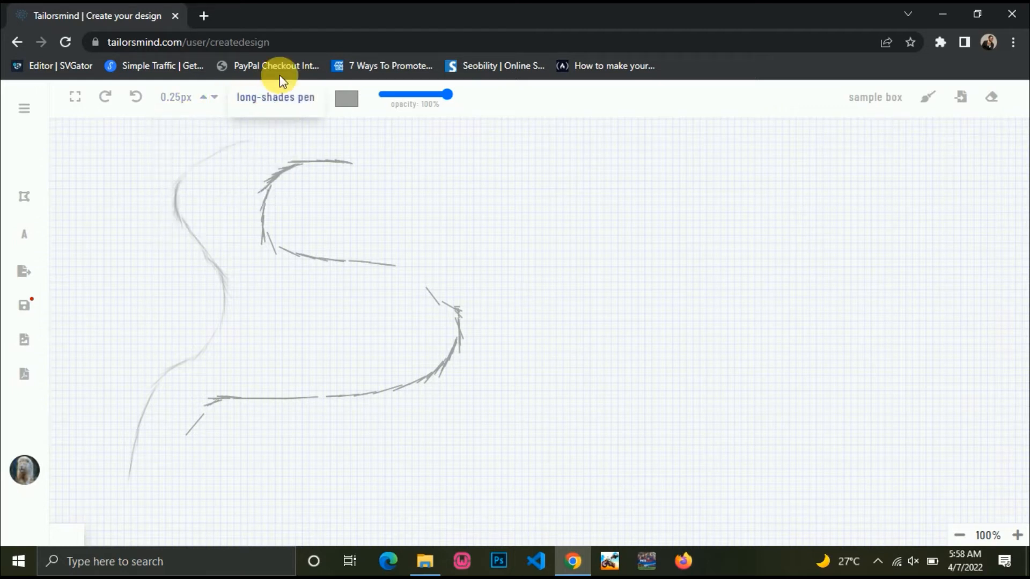
Toggle full-screen view on and off several times, ending in the normal browser window.
{"action": "left_click", "coordinate": [79, 102]}
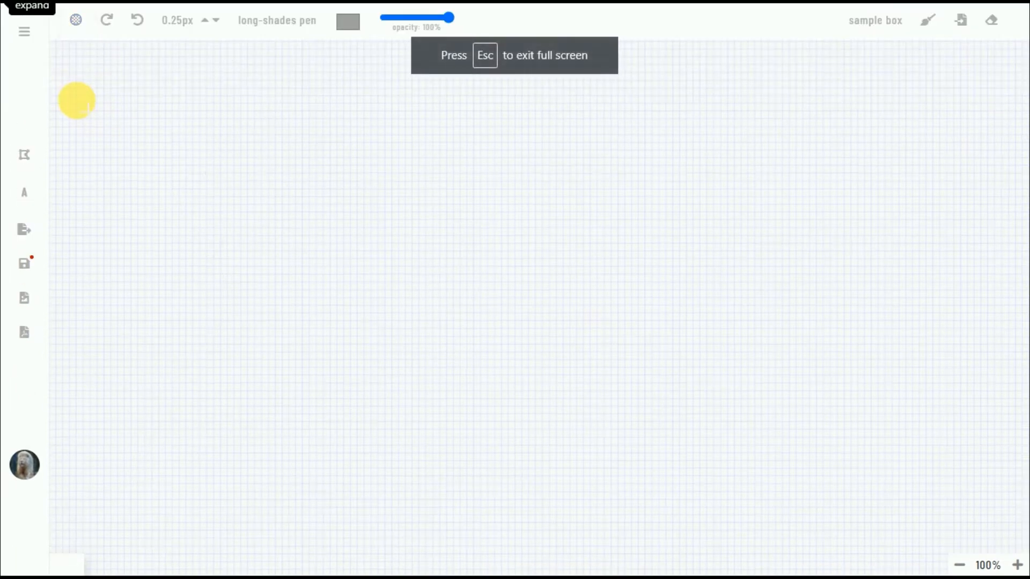
{"action": "left_click", "coordinate": [79, 21]}
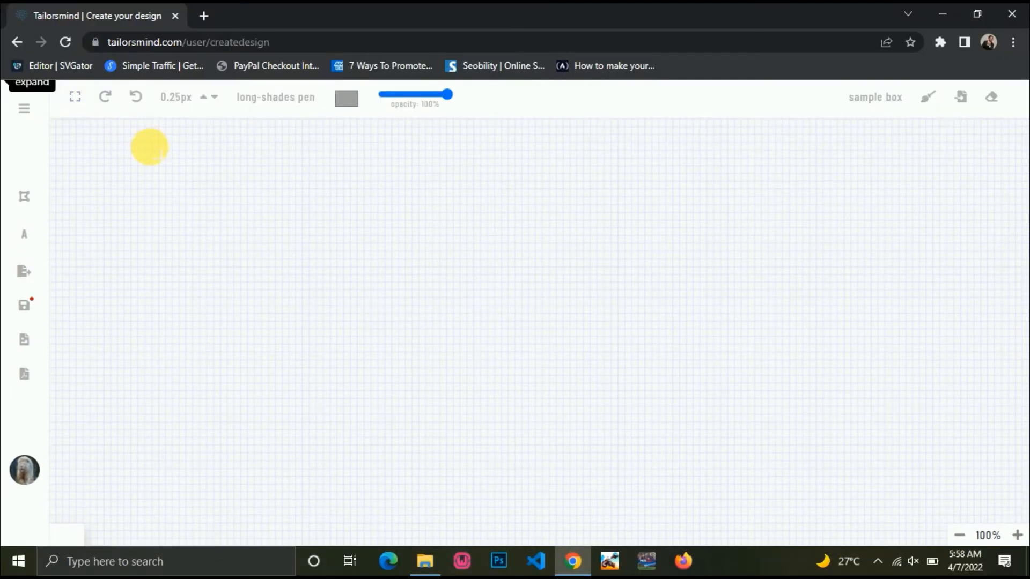
{"action": "left_click", "coordinate": [76, 100]}
{"action": "left_click", "coordinate": [77, 18]}
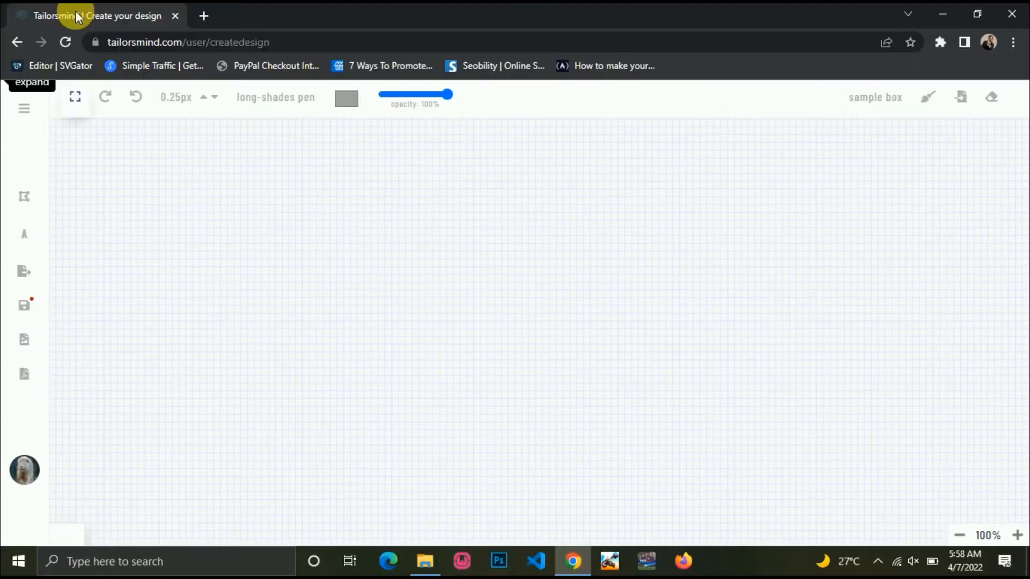
{"action": "left_click", "coordinate": [75, 99]}
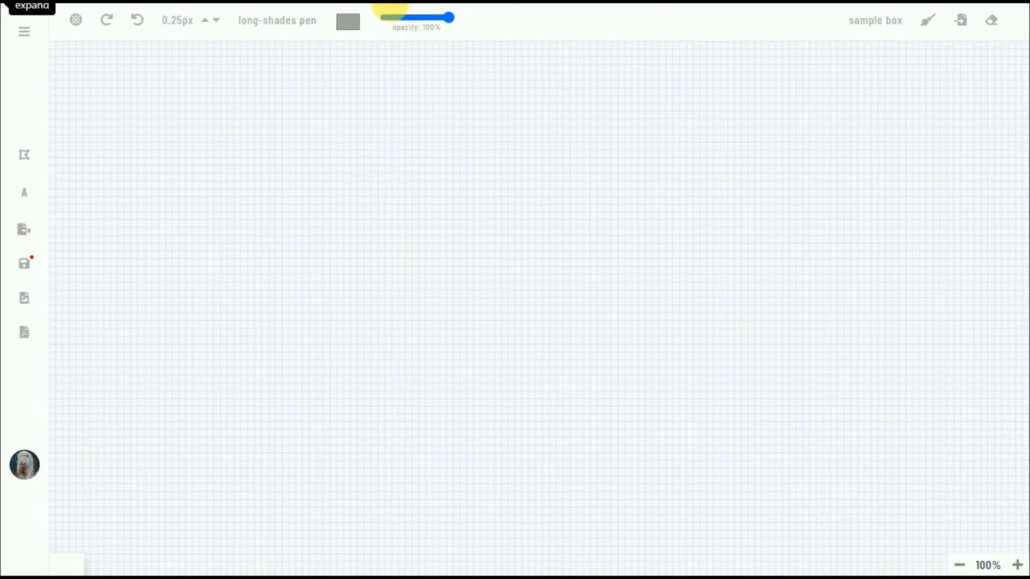
{"action": "mouse_move", "coordinate": [484, 16]}
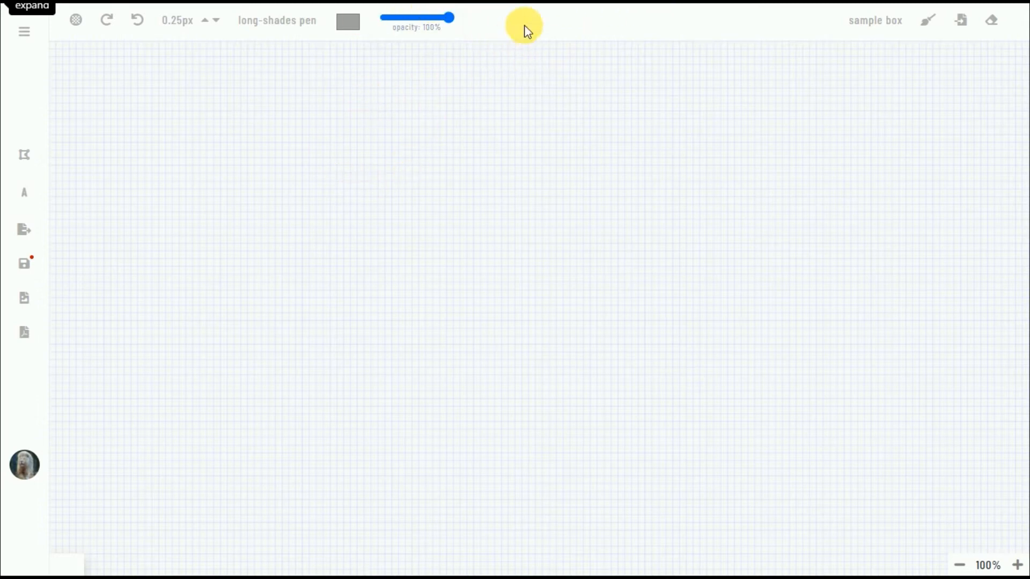
{"action": "mouse_move", "coordinate": [436, 8]}
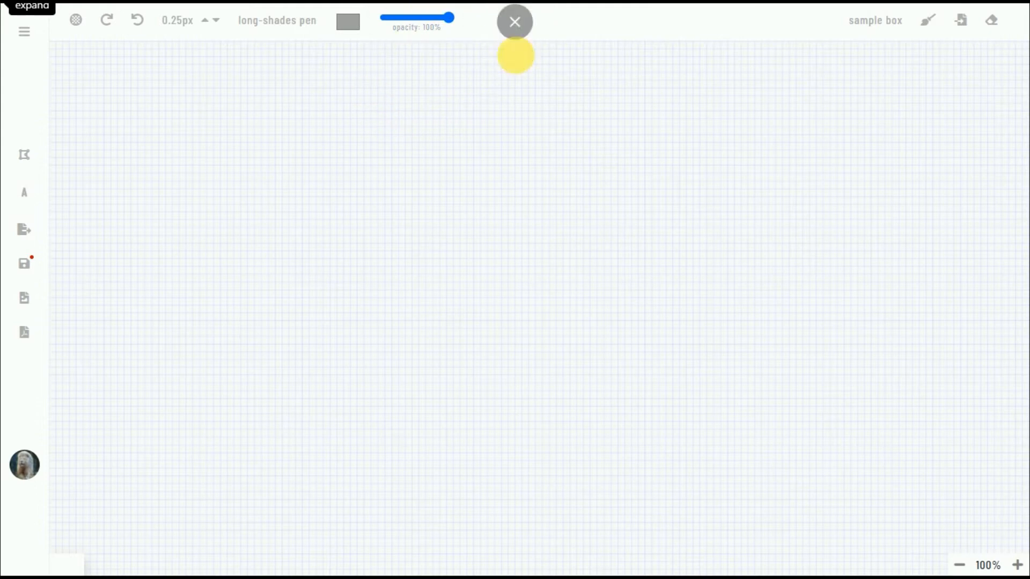
{"action": "left_click", "coordinate": [78, 20]}
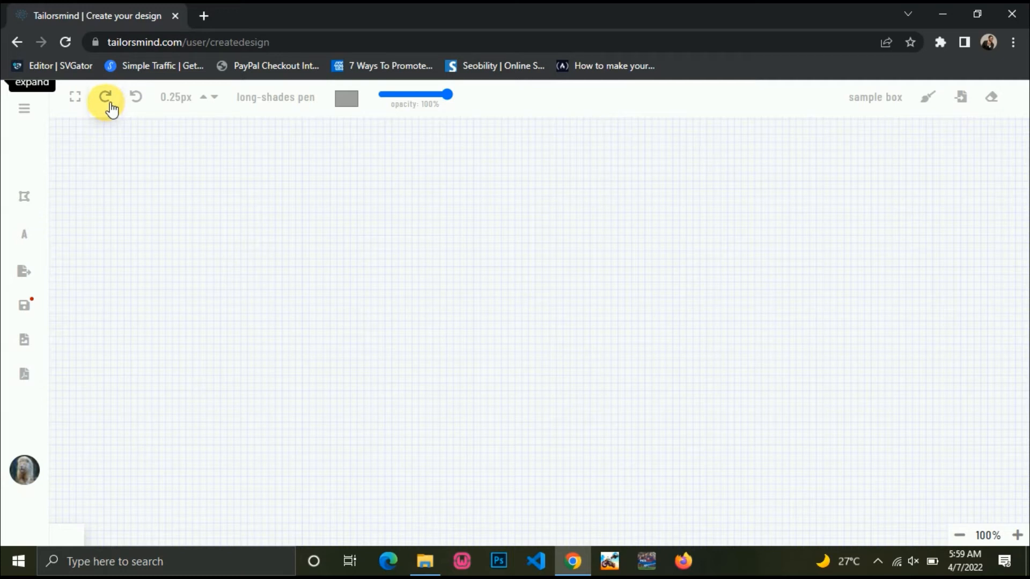
Set the pen to the Default style with the thickest 5px width.
{"action": "mouse_move", "coordinate": [267, 107]}
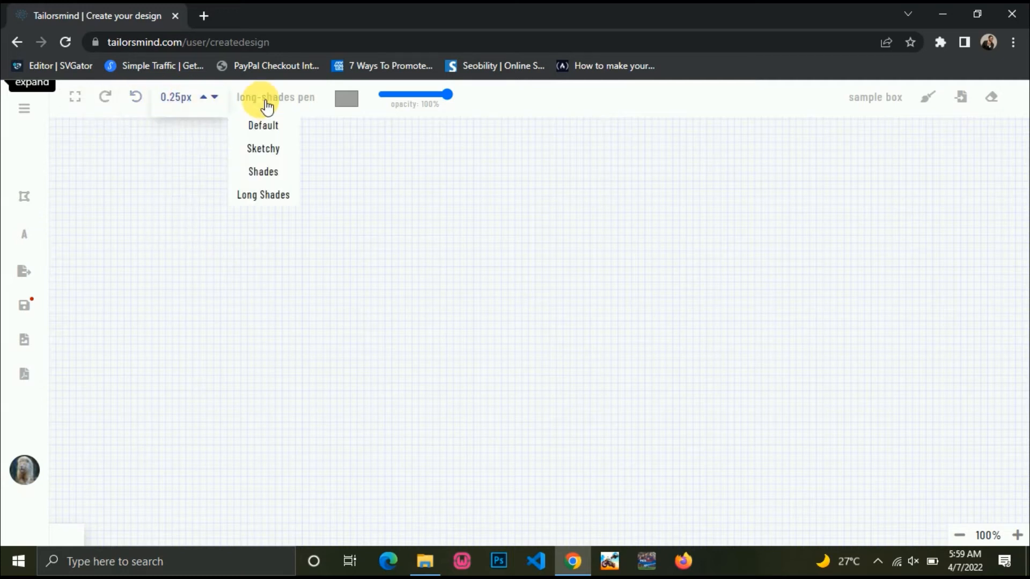
{"action": "left_click", "coordinate": [348, 99]}
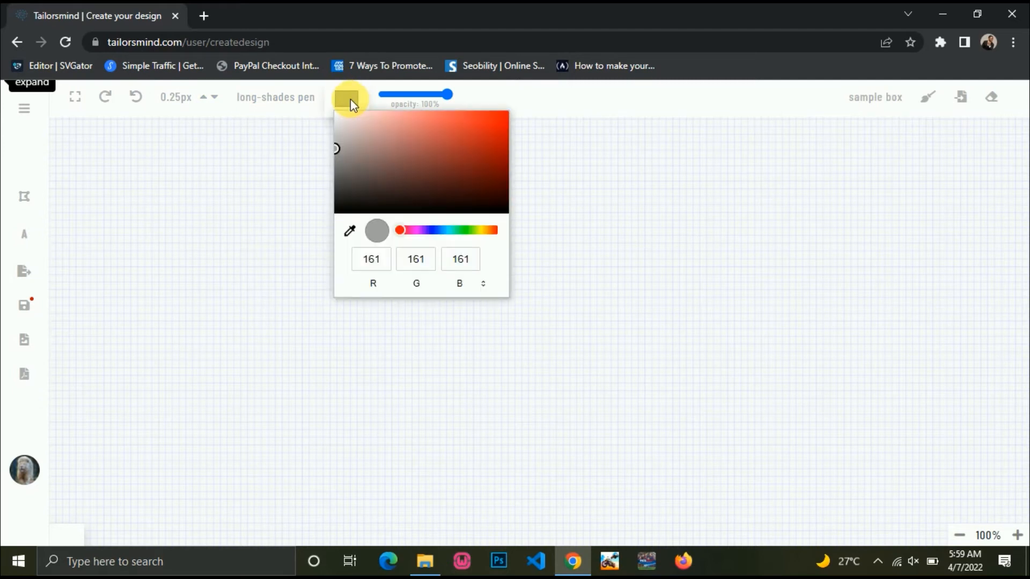
{"action": "mouse_move", "coordinate": [263, 101]}
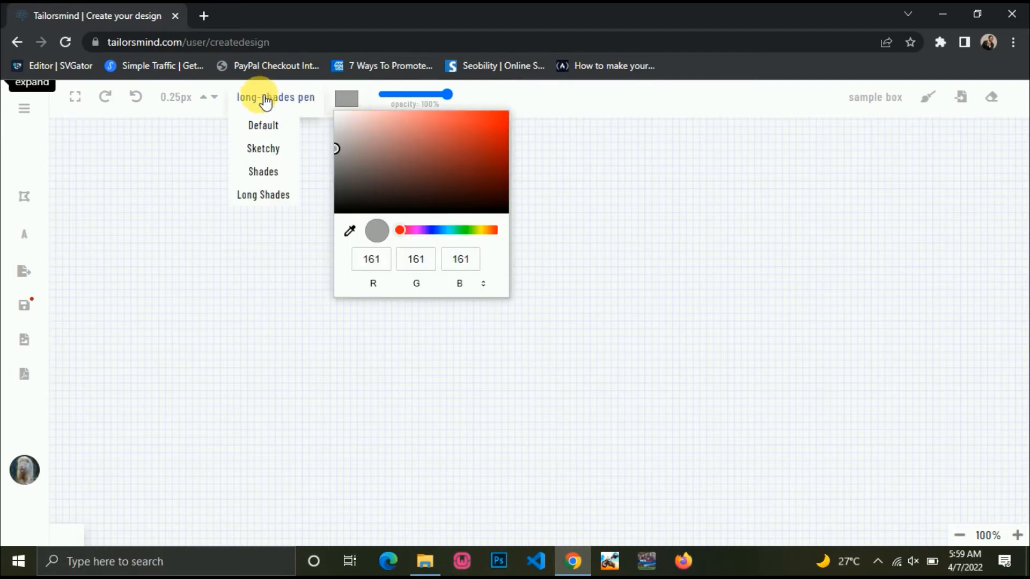
{"action": "left_click", "coordinate": [264, 126]}
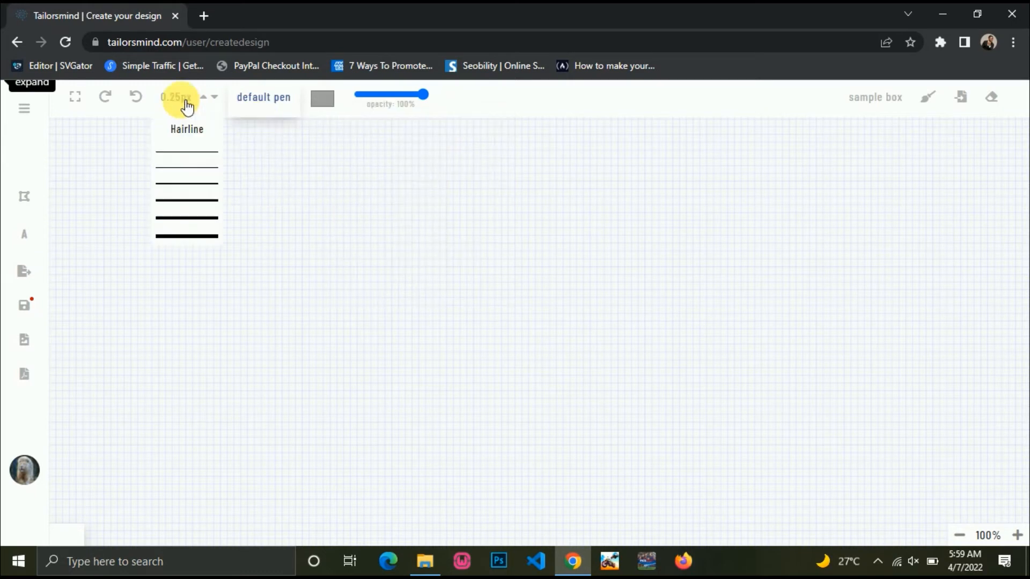
{"action": "mouse_move", "coordinate": [191, 107]}
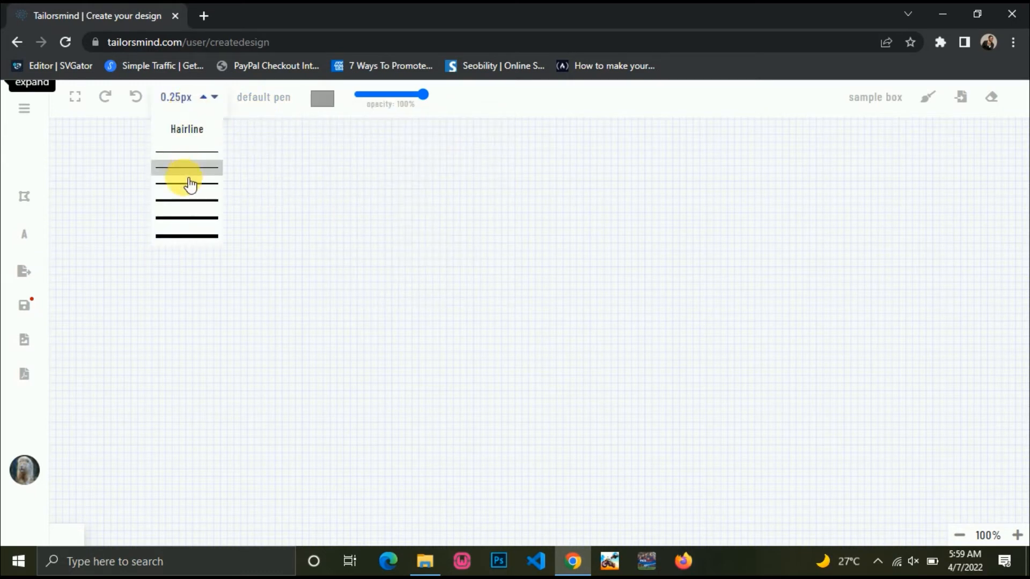
{"action": "left_click", "coordinate": [182, 237]}
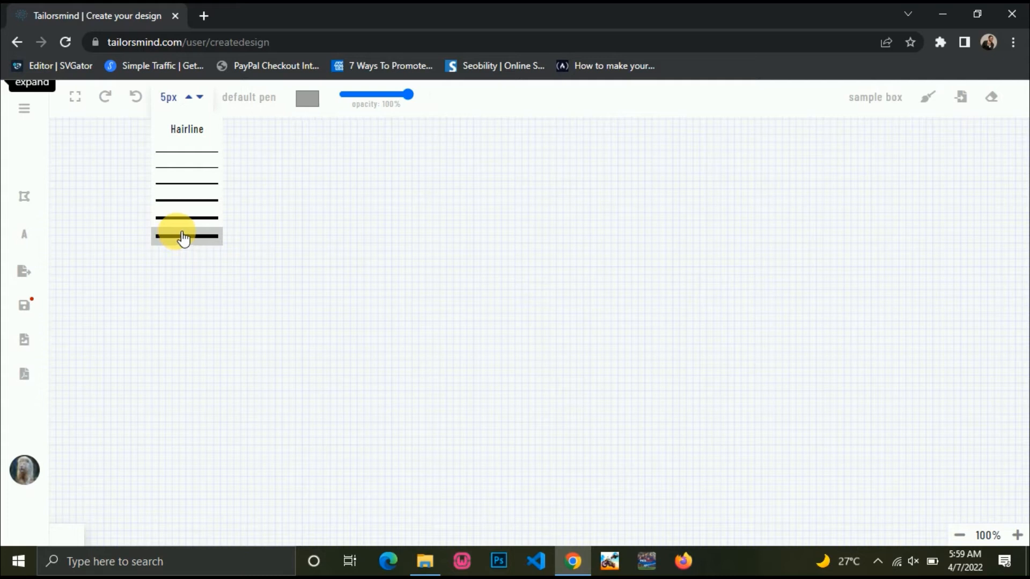
Set the pen colour to bright magenta (RGB 204, 5, 230) in the colour picker.
{"action": "left_click", "coordinate": [311, 99]}
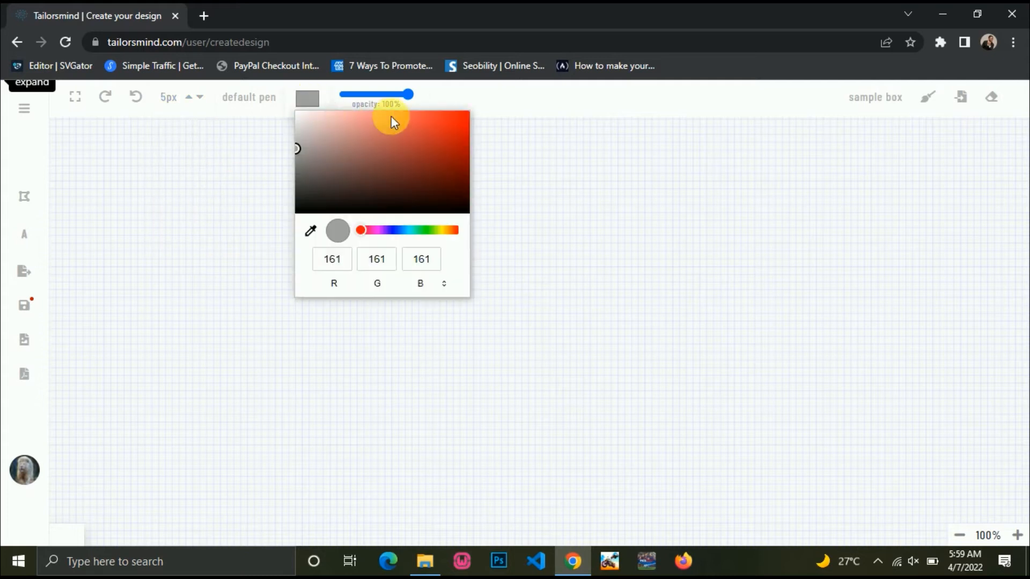
{"action": "left_click", "coordinate": [424, 133]}
{"action": "left_click_drag", "start_coordinate": [423, 133], "coordinate": [466, 157]}
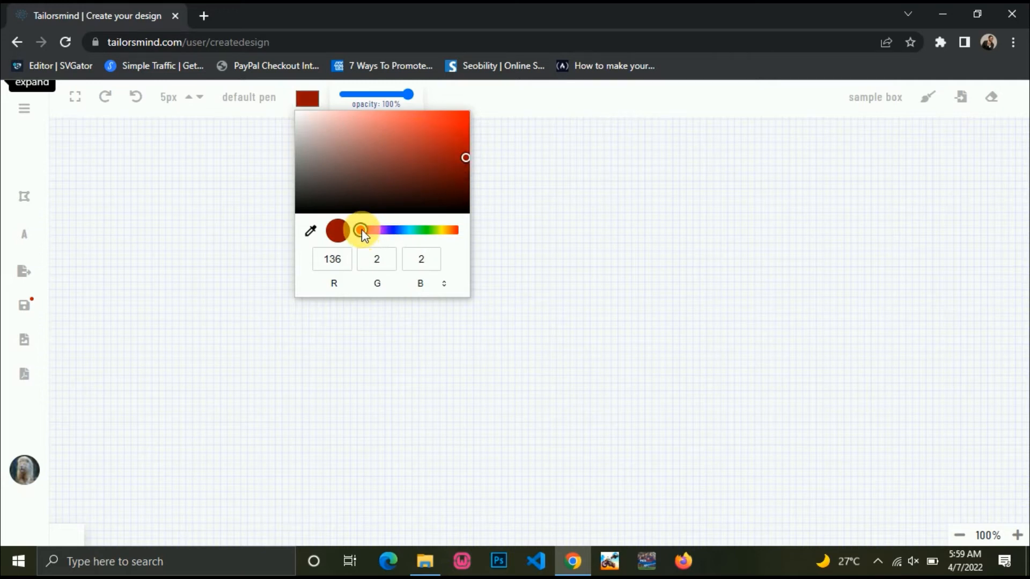
{"action": "mouse_move", "coordinate": [361, 232]}
{"action": "left_mouse_down"}
{"action": "mouse_move", "coordinate": [390, 232]}
{"action": "mouse_move", "coordinate": [377, 229]}
{"action": "left_mouse_up"}
{"action": "left_click_drag", "start_coordinate": [455, 156], "coordinate": [465, 122]}
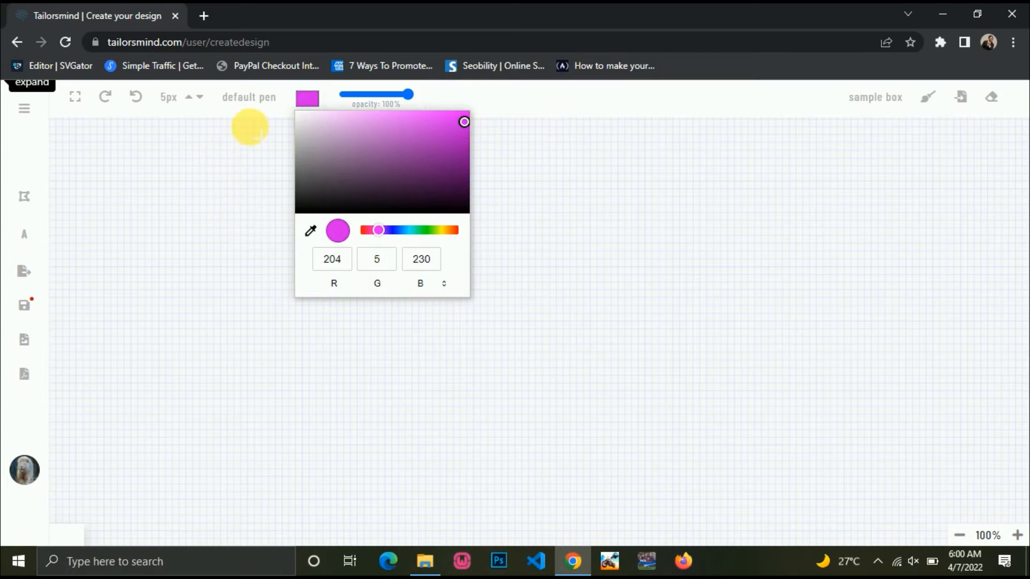
Draw a thick magenta S-curve coat outline on the left and a tailed speech bubble on the right.
{"action": "left_click", "coordinate": [299, 93]}
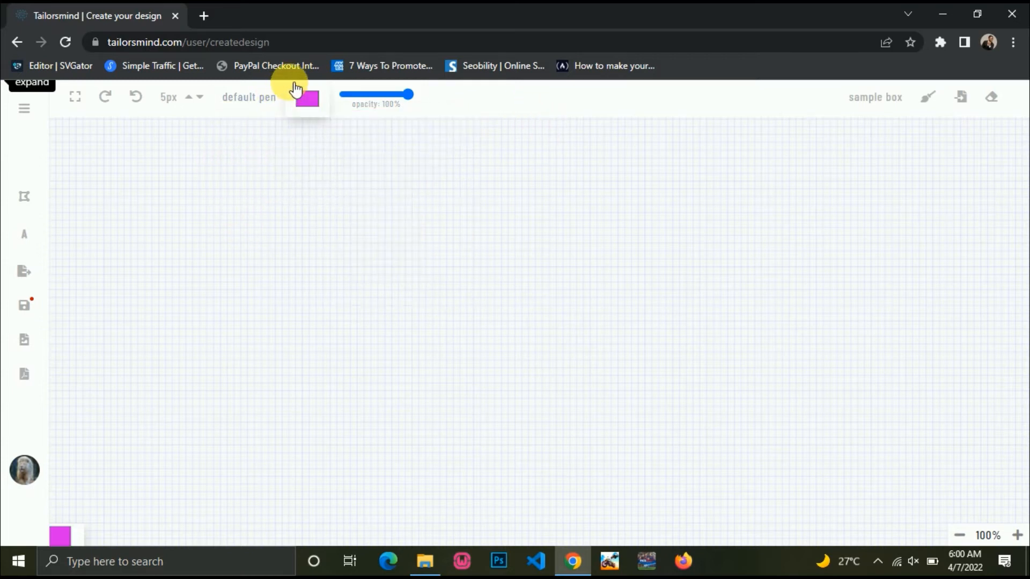
{"action": "mouse_move", "coordinate": [203, 162]}
{"action": "left_mouse_down"}
{"action": "mouse_move", "coordinate": [175, 184]}
{"action": "mouse_move", "coordinate": [206, 229]}
{"action": "mouse_move", "coordinate": [272, 278]}
{"action": "mouse_move", "coordinate": [262, 312]}
{"action": "mouse_move", "coordinate": [175, 396]}
{"action": "mouse_move", "coordinate": [173, 428]}
{"action": "mouse_move", "coordinate": [335, 457]}
{"action": "left_mouse_up"}
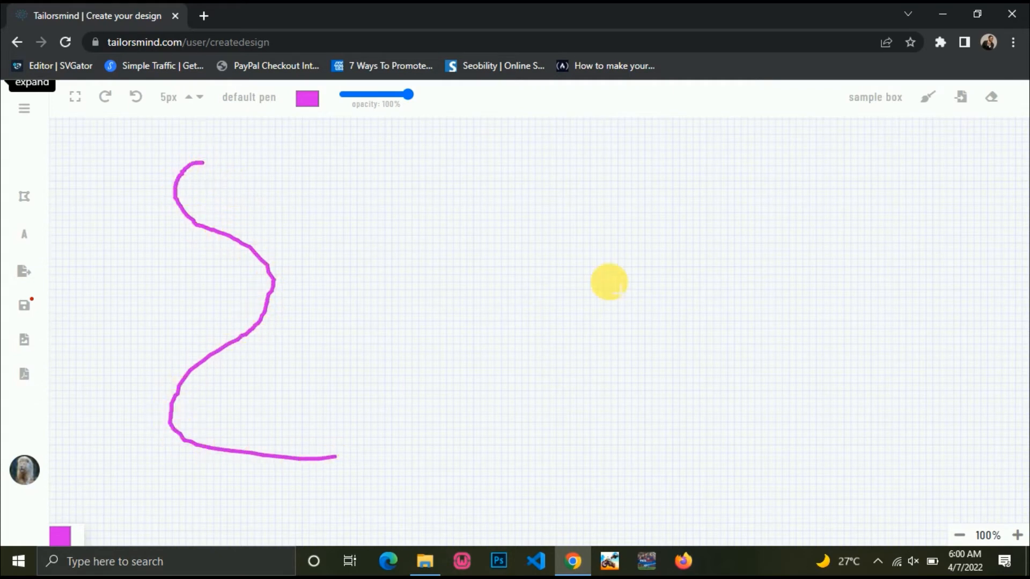
{"action": "mouse_move", "coordinate": [516, 173]}
{"action": "left_mouse_down"}
{"action": "mouse_move", "coordinate": [510, 204]}
{"action": "mouse_move", "coordinate": [517, 177]}
{"action": "mouse_move", "coordinate": [680, 174]}
{"action": "mouse_move", "coordinate": [715, 193]}
{"action": "mouse_move", "coordinate": [637, 232]}
{"action": "mouse_move", "coordinate": [521, 226]}
{"action": "left_mouse_up"}
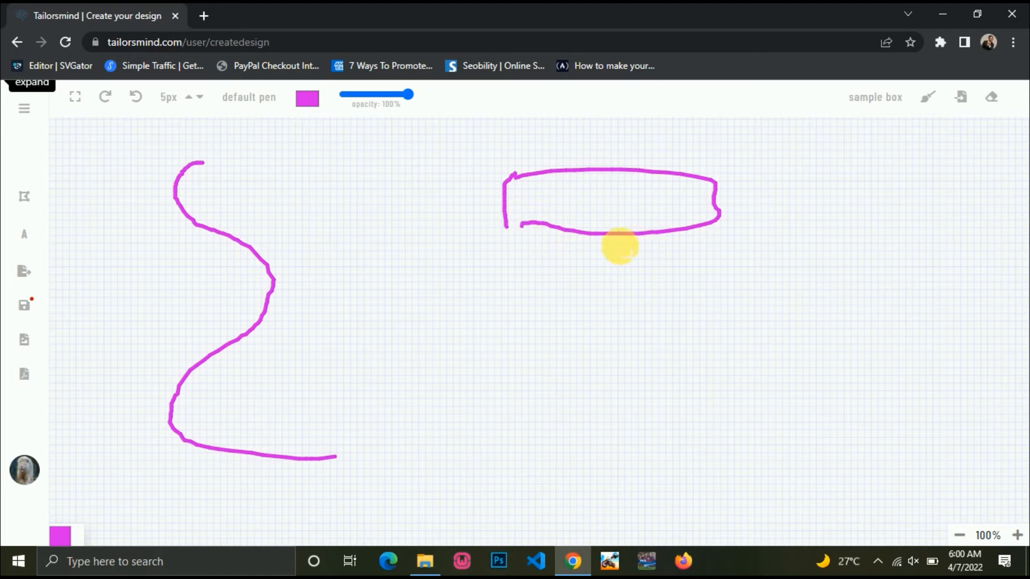
{"action": "left_click_drag", "start_coordinate": [609, 236], "coordinate": [665, 275]}
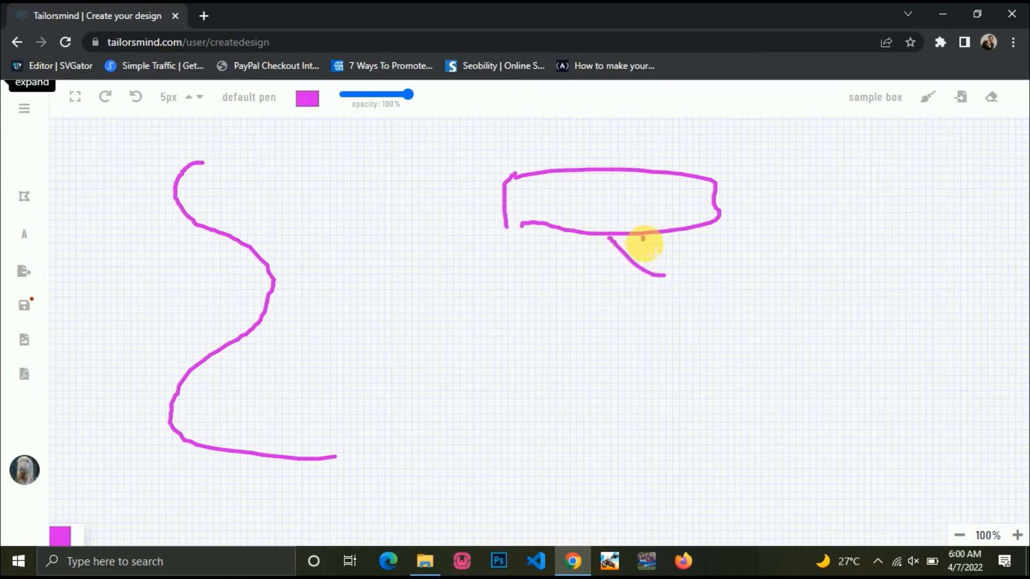
{"action": "left_click_drag", "start_coordinate": [643, 238], "coordinate": [665, 268]}
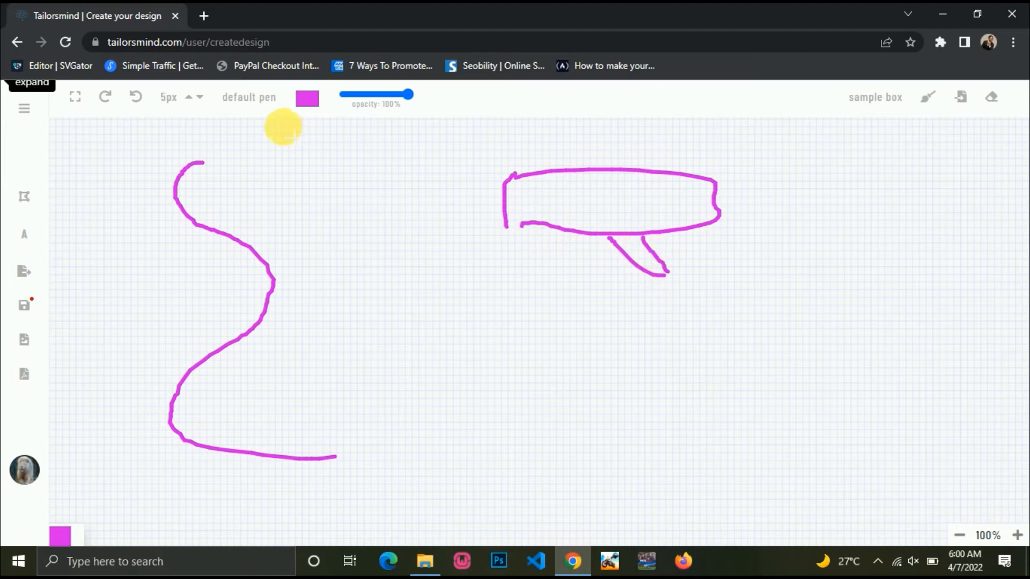
{"action": "left_click", "coordinate": [168, 97]}
Switch to hairline width, letter "A pen no" in the bubble, and request a sketch board clean.
{"action": "left_click", "coordinate": [185, 129]}
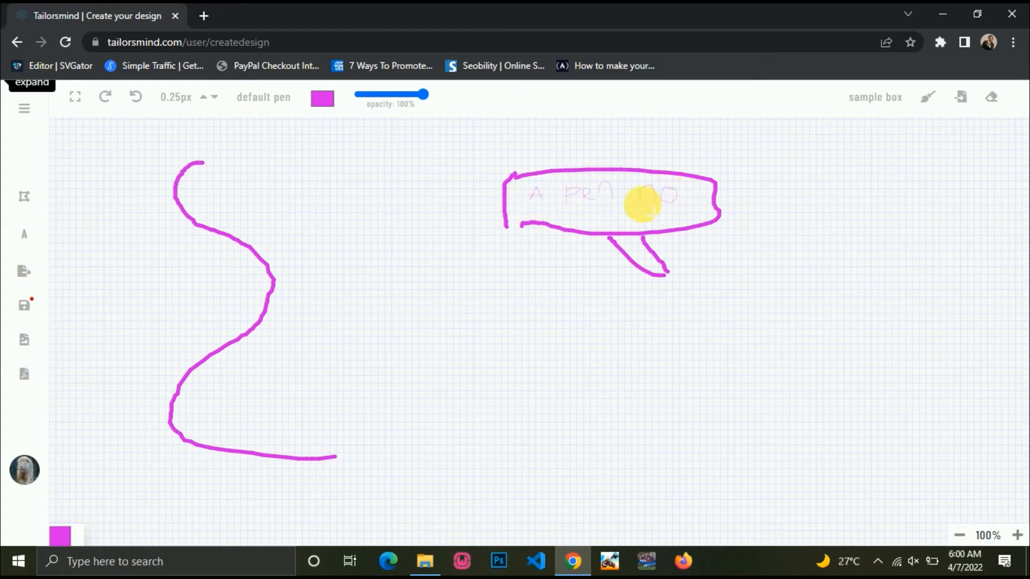
{"action": "left_click", "coordinate": [934, 101]}
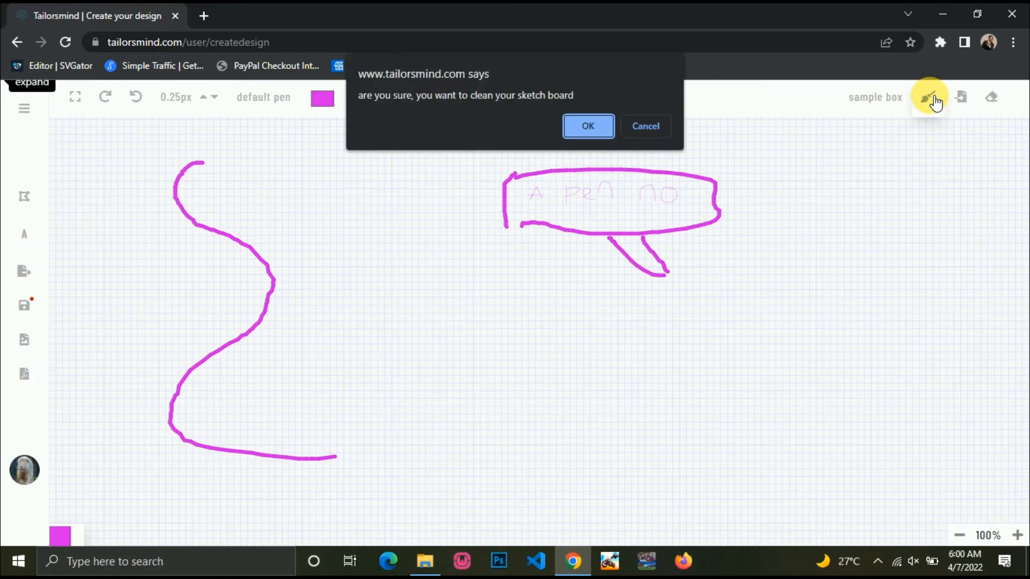
Cancel clearing to keep the sketch, then erase the left end of the bubble's lower edge.
{"action": "left_click", "coordinate": [641, 128]}
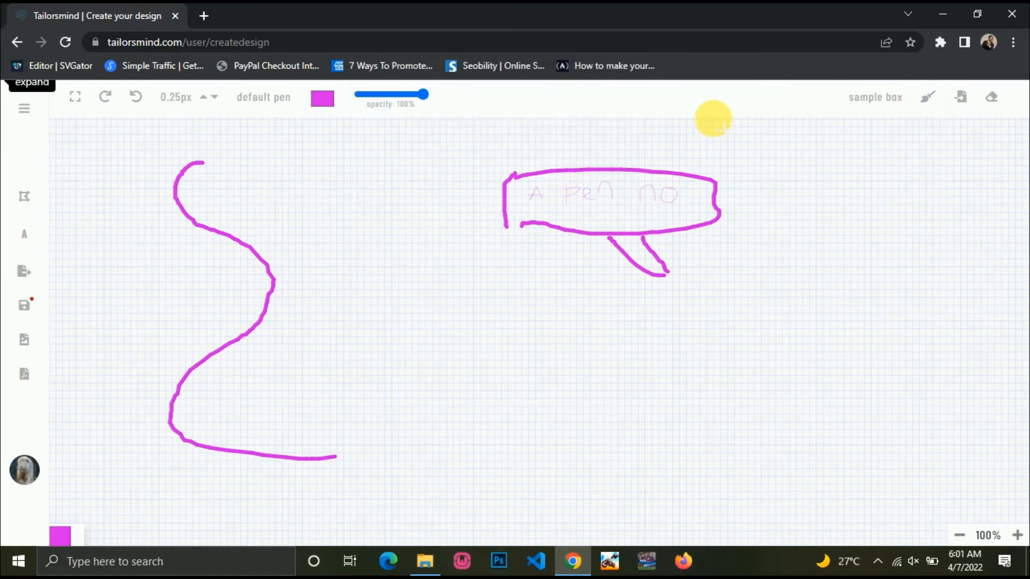
{"action": "left_click", "coordinate": [992, 99]}
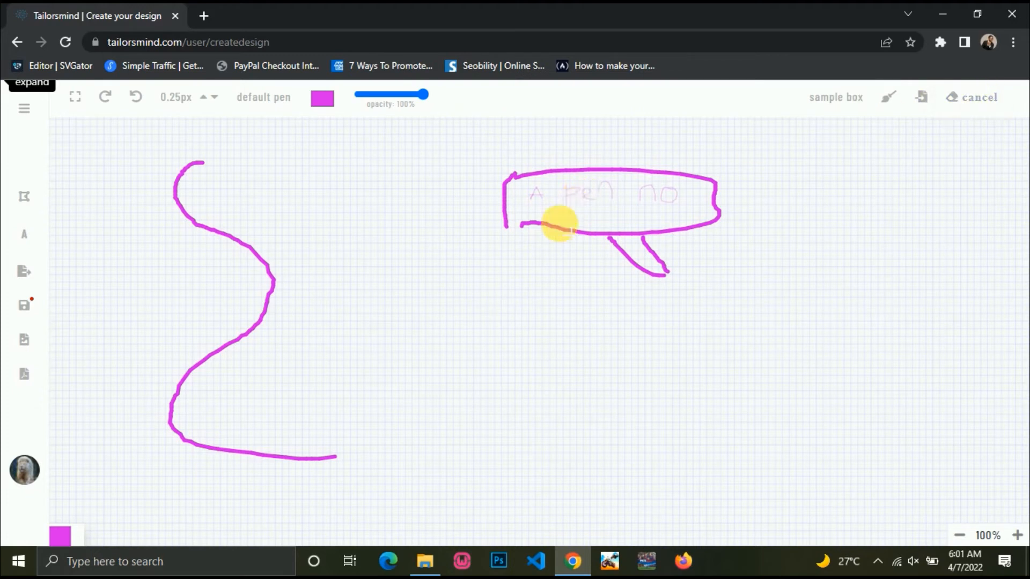
{"action": "left_click_drag", "start_coordinate": [501, 223], "coordinate": [528, 225]}
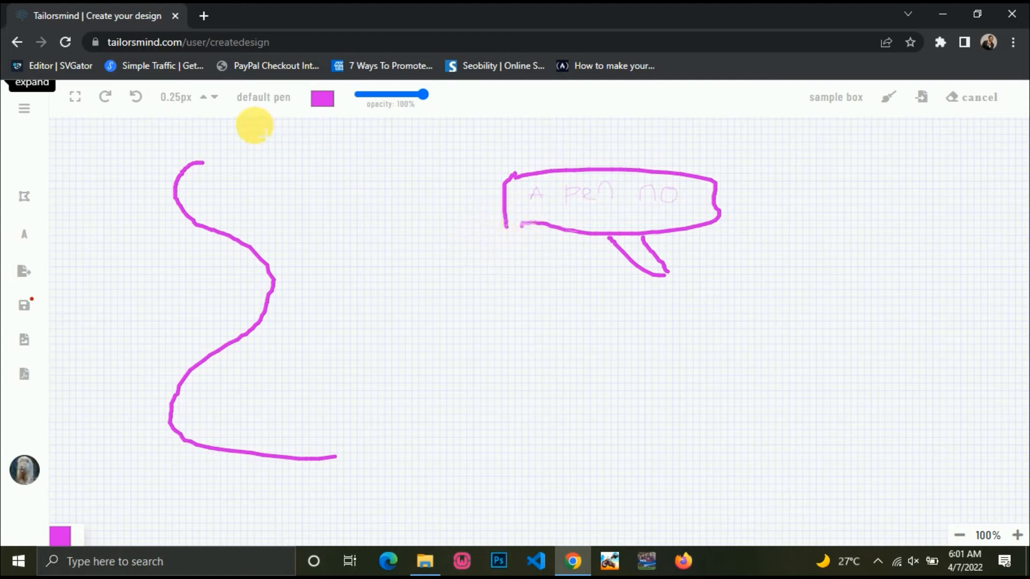
Raise the stroke width to 20px and erase the speech bubble's bottom edge, tail and remaining outline.
{"action": "left_click", "coordinate": [209, 104]}
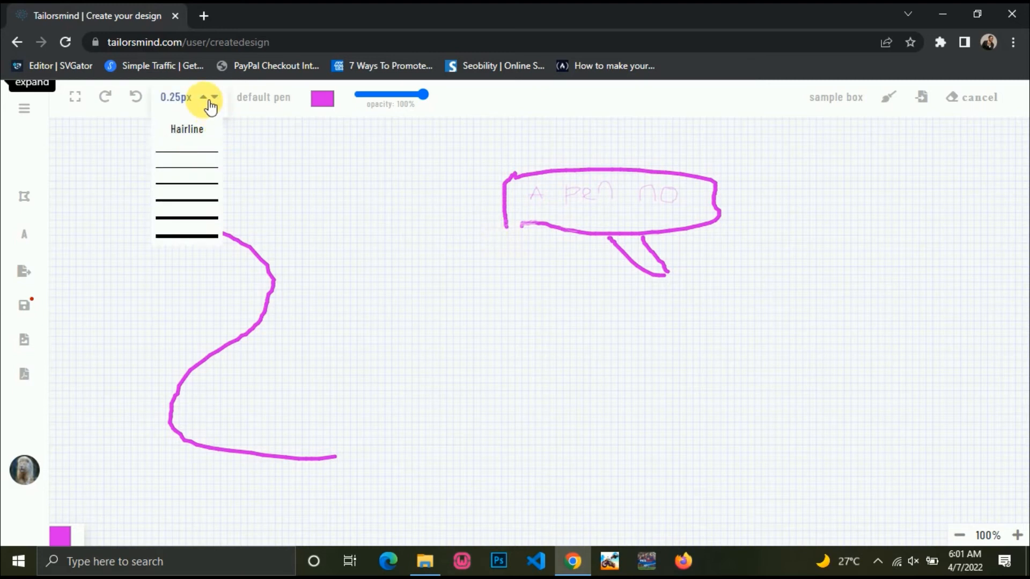
{"action": "left_click", "coordinate": [189, 236]}
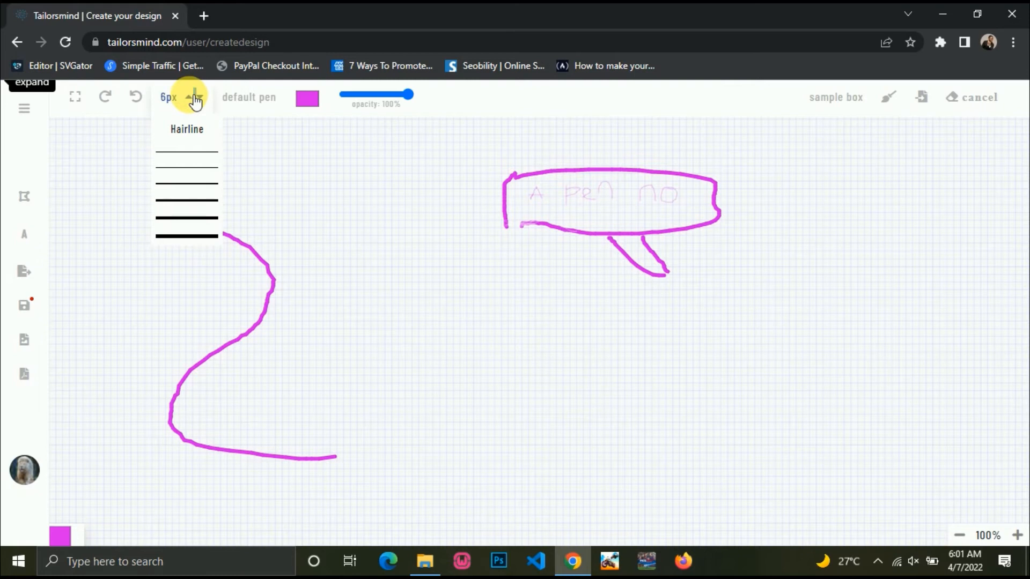
{"action": "left_click", "coordinate": [195, 99]}
{"action": "left_click", "coordinate": [195, 100]}
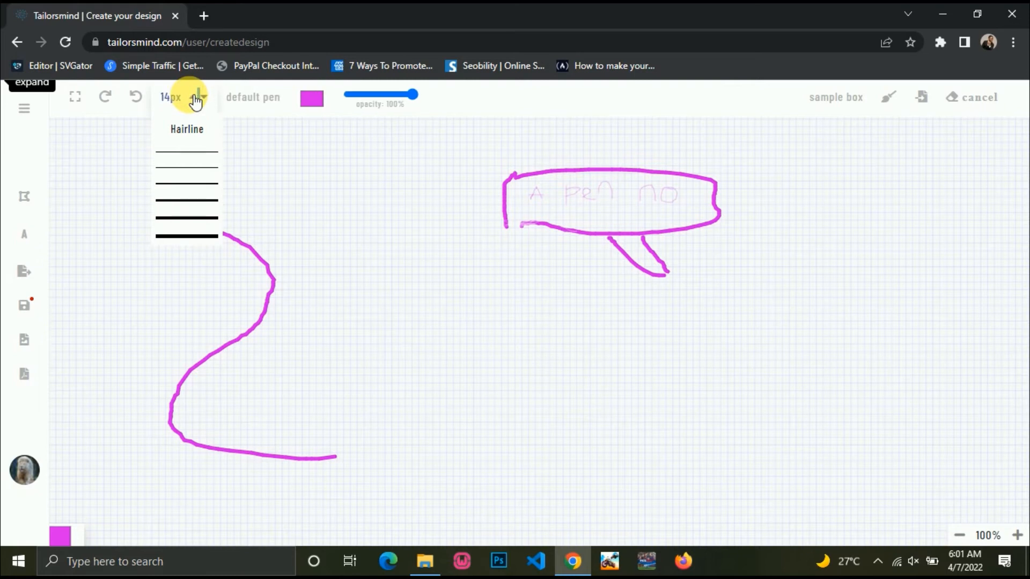
{"action": "left_click", "coordinate": [195, 99]}
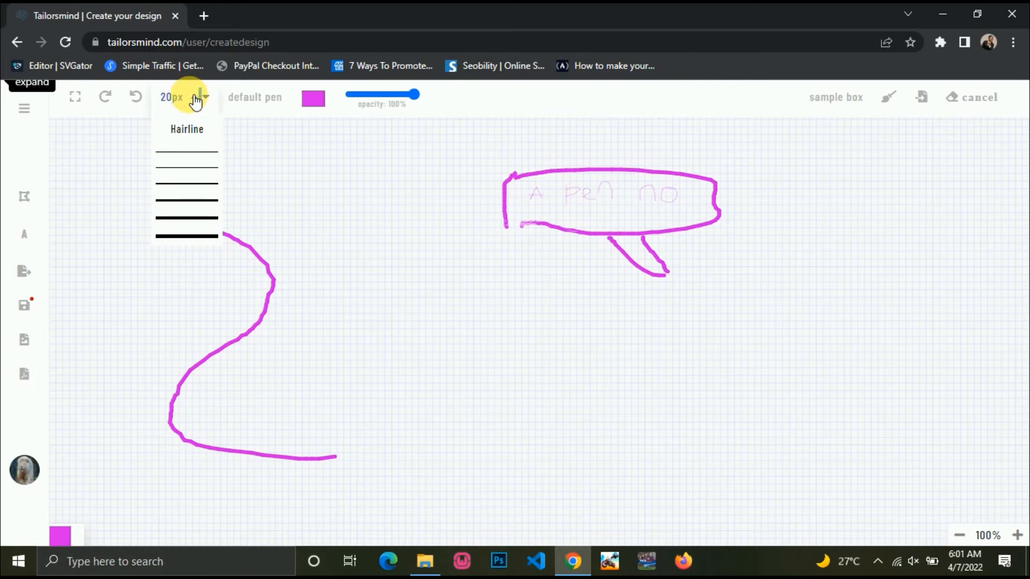
{"action": "mouse_move", "coordinate": [552, 226]}
{"action": "left_mouse_down"}
{"action": "mouse_move", "coordinate": [621, 230]}
{"action": "mouse_move", "coordinate": [602, 237]}
{"action": "mouse_move", "coordinate": [695, 274]}
{"action": "mouse_move", "coordinate": [669, 232]}
{"action": "mouse_move", "coordinate": [653, 232]}
{"action": "mouse_move", "coordinate": [754, 218]}
{"action": "mouse_move", "coordinate": [706, 214]}
{"action": "mouse_move", "coordinate": [731, 204]}
{"action": "mouse_move", "coordinate": [562, 214]}
{"action": "mouse_move", "coordinate": [741, 202]}
{"action": "mouse_move", "coordinate": [570, 179]}
{"action": "mouse_move", "coordinate": [697, 182]}
{"action": "mouse_move", "coordinate": [662, 166]}
{"action": "mouse_move", "coordinate": [717, 176]}
{"action": "left_mouse_up"}
{"action": "mouse_move", "coordinate": [599, 161]}
{"action": "left_mouse_down"}
{"action": "mouse_move", "coordinate": [490, 165]}
{"action": "mouse_move", "coordinate": [633, 166]}
{"action": "mouse_move", "coordinate": [527, 177]}
{"action": "mouse_move", "coordinate": [500, 208]}
{"action": "mouse_move", "coordinate": [558, 179]}
{"action": "mouse_move", "coordinate": [512, 209]}
{"action": "mouse_move", "coordinate": [600, 179]}
{"action": "mouse_move", "coordinate": [469, 215]}
{"action": "mouse_move", "coordinate": [671, 179]}
{"action": "mouse_move", "coordinate": [641, 198]}
{"action": "left_mouse_up"}
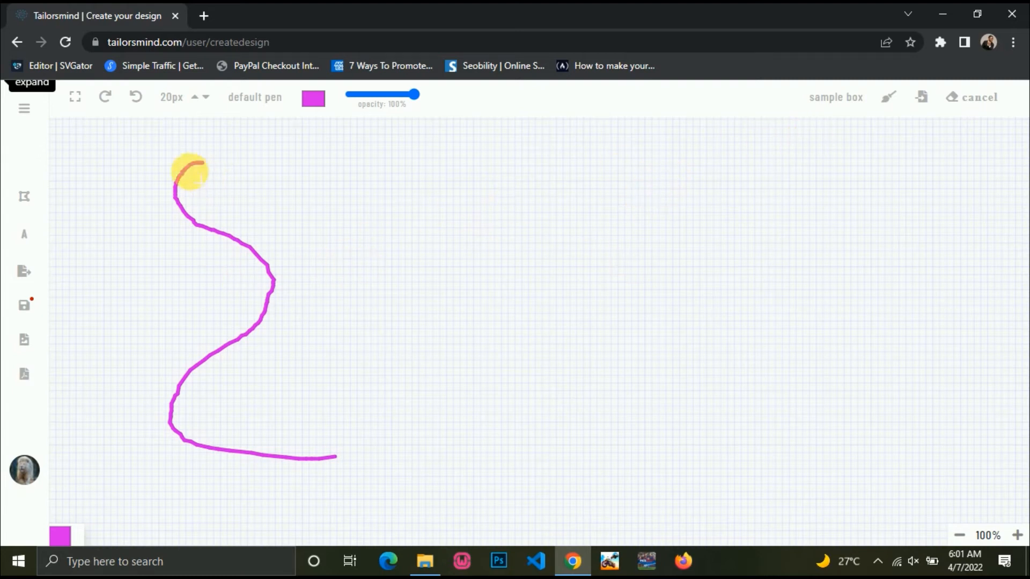
Choose the Shades pen in pinkish red (230, 5, 102) and turn erasing off.
{"action": "left_click", "coordinate": [256, 99]}
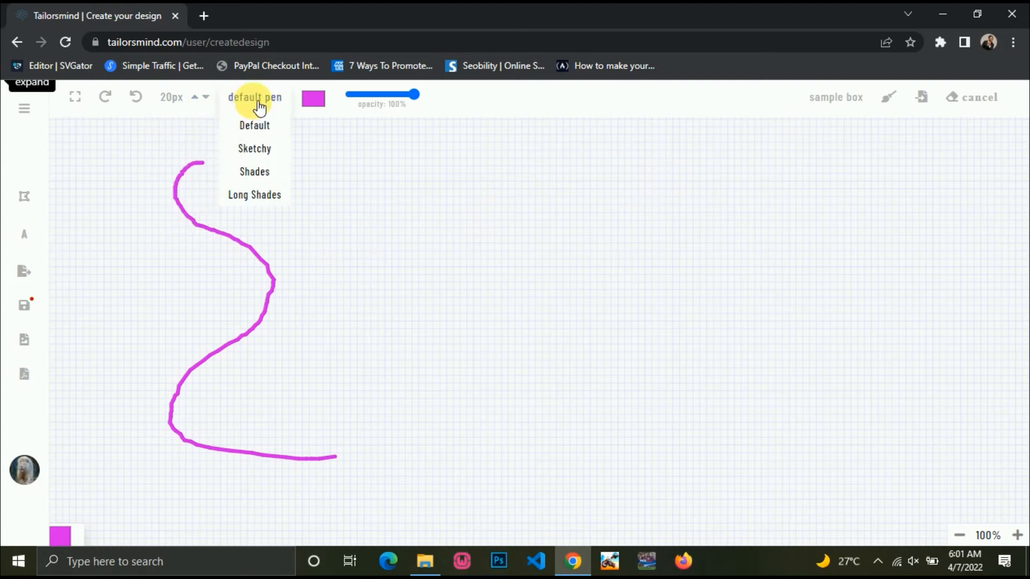
{"action": "left_click", "coordinate": [260, 182]}
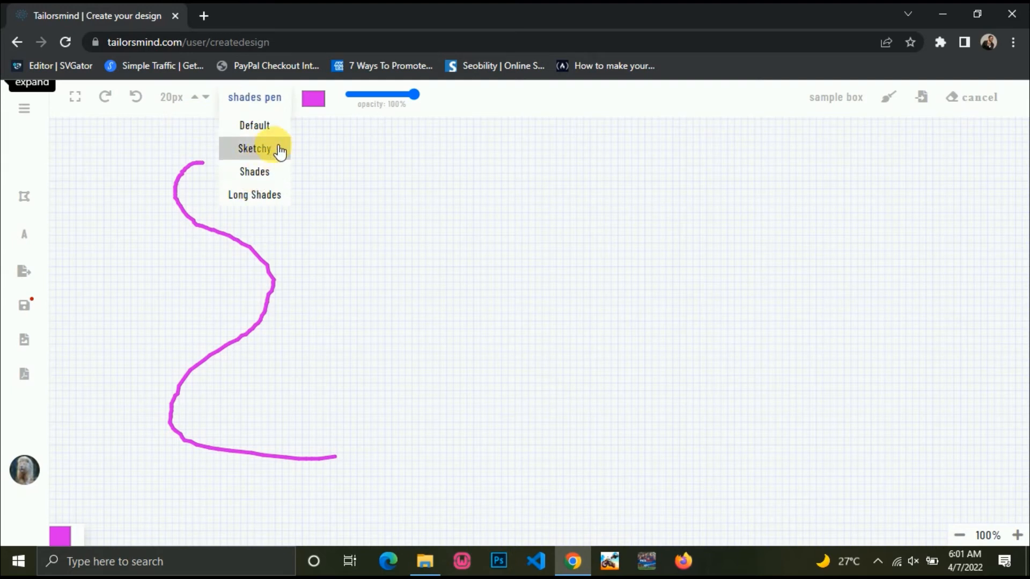
{"action": "left_click", "coordinate": [315, 100]}
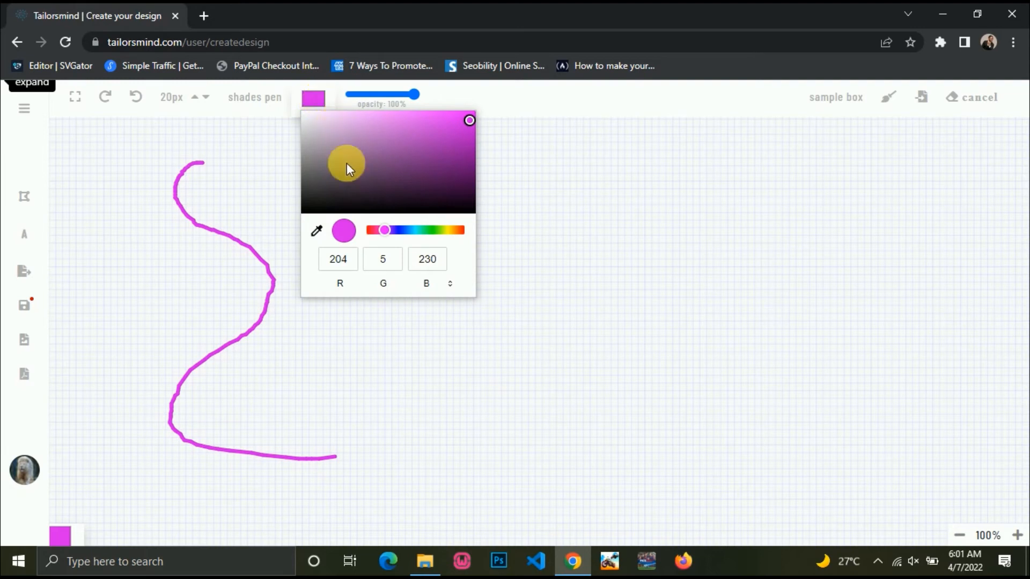
{"action": "left_click_drag", "start_coordinate": [384, 228], "coordinate": [374, 231]}
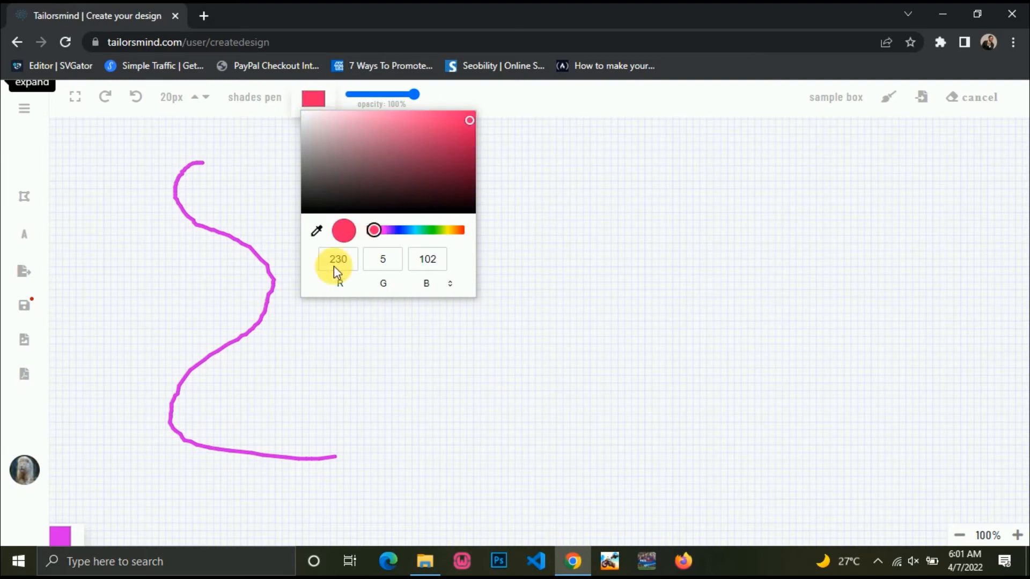
{"action": "left_click", "coordinate": [277, 159]}
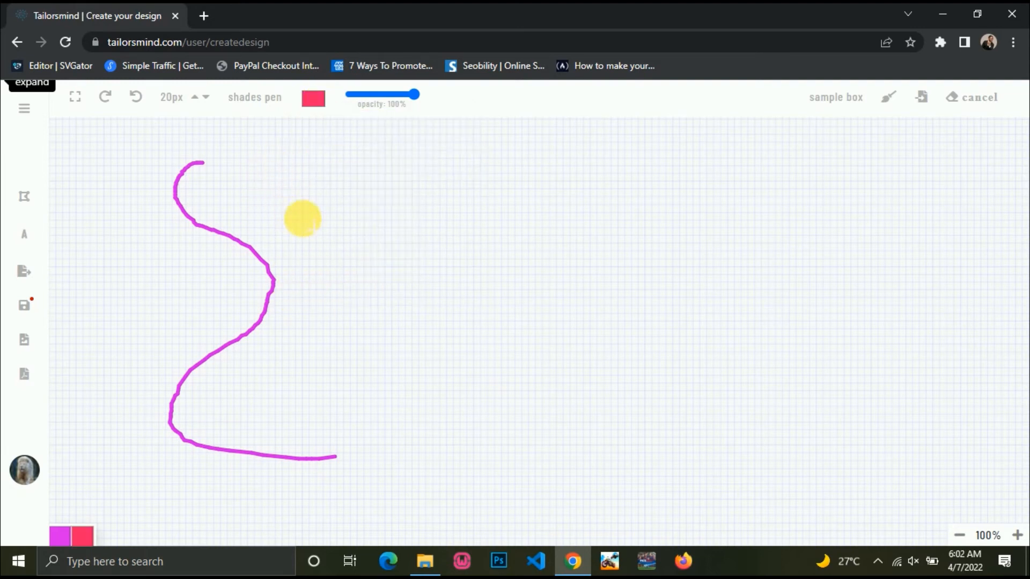
{"action": "left_click", "coordinate": [979, 106]}
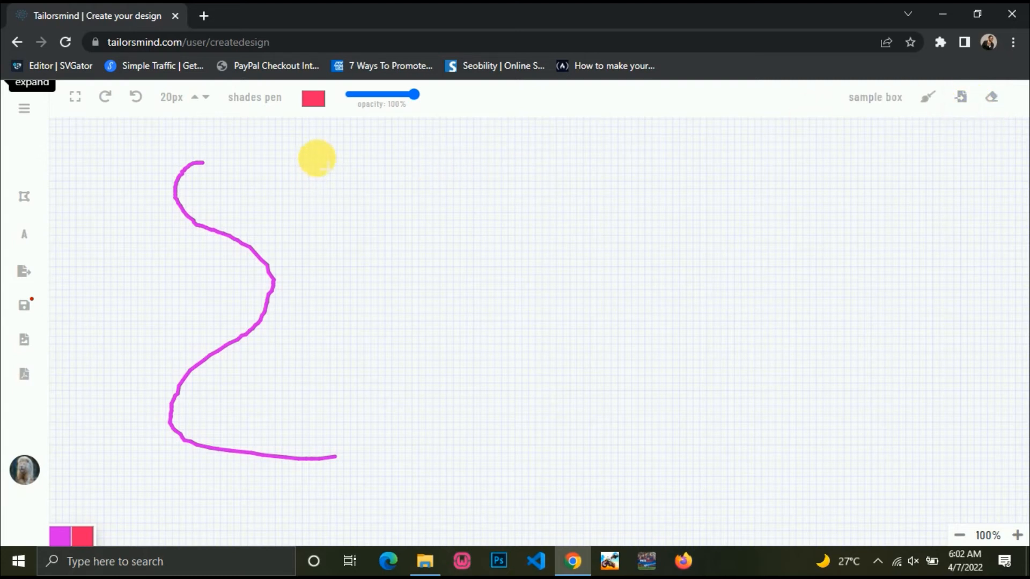
Draw a thick red curve, then two Hairline shaded strokes beside it, and request clearing the board.
{"action": "mouse_move", "coordinate": [318, 157]}
{"action": "left_mouse_down"}
{"action": "mouse_move", "coordinate": [272, 177]}
{"action": "mouse_move", "coordinate": [333, 266]}
{"action": "mouse_move", "coordinate": [334, 303]}
{"action": "mouse_move", "coordinate": [257, 393]}
{"action": "mouse_move", "coordinate": [312, 411]}
{"action": "mouse_move", "coordinate": [385, 408]}
{"action": "left_mouse_up"}
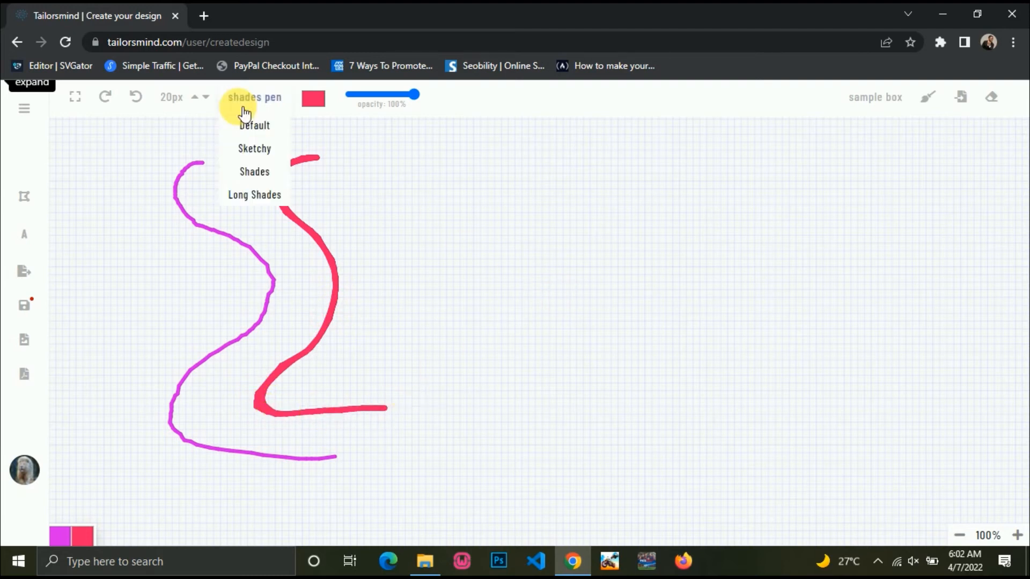
{"action": "mouse_move", "coordinate": [193, 97]}
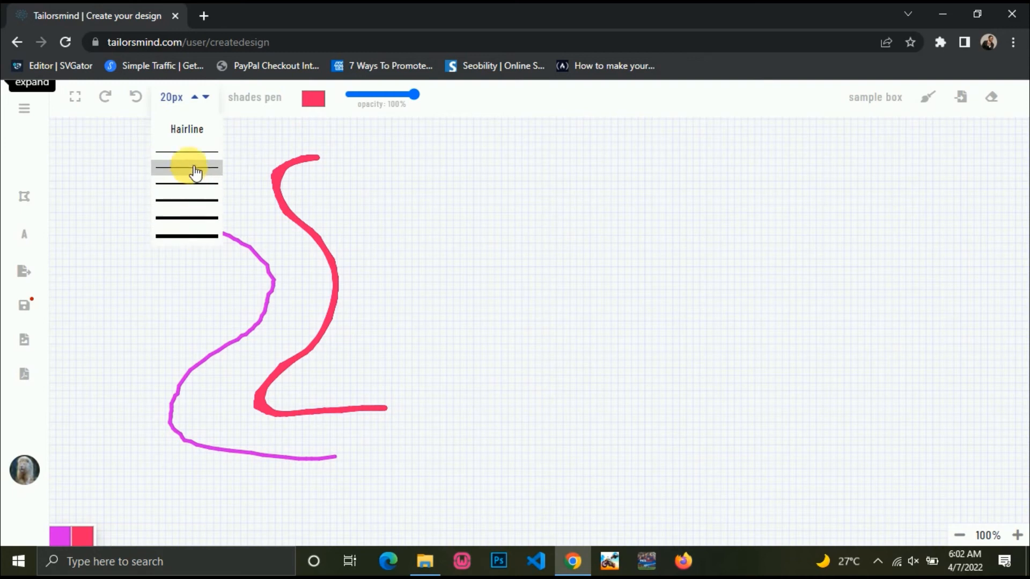
{"action": "left_click", "coordinate": [199, 131]}
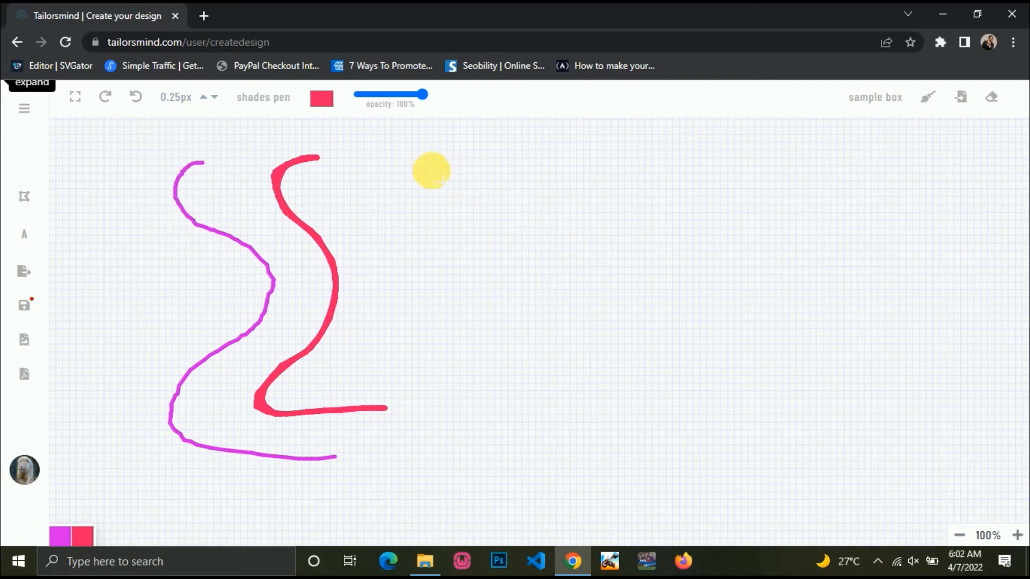
{"action": "mouse_move", "coordinate": [373, 159]}
{"action": "left_mouse_down"}
{"action": "mouse_move", "coordinate": [347, 202]}
{"action": "mouse_move", "coordinate": [386, 292]}
{"action": "mouse_move", "coordinate": [329, 375]}
{"action": "mouse_move", "coordinate": [466, 363]}
{"action": "left_mouse_up"}
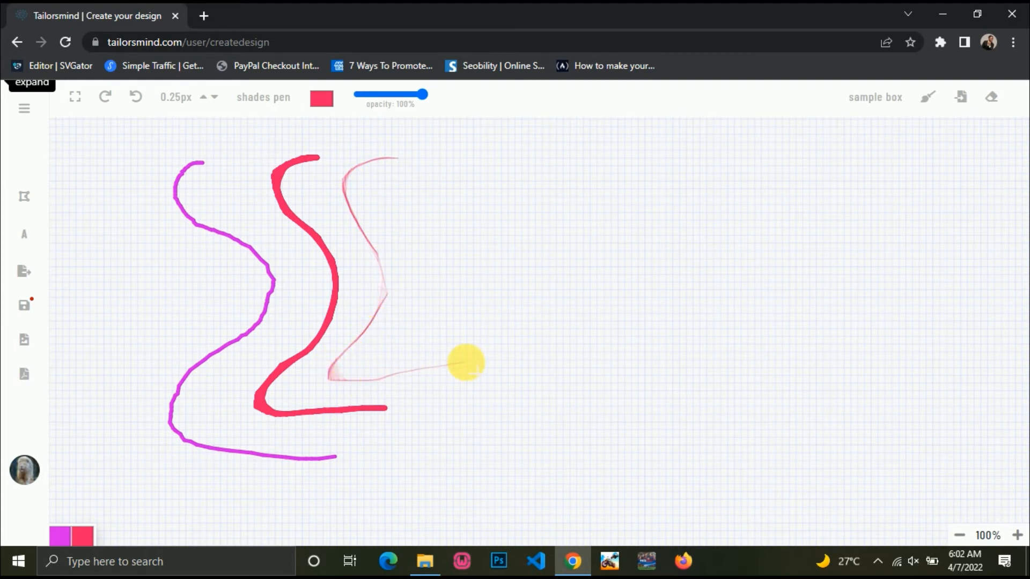
{"action": "mouse_move", "coordinate": [406, 158]}
{"action": "left_mouse_down"}
{"action": "mouse_move", "coordinate": [380, 172]}
{"action": "mouse_move", "coordinate": [375, 214]}
{"action": "mouse_move", "coordinate": [437, 271]}
{"action": "mouse_move", "coordinate": [421, 317]}
{"action": "mouse_move", "coordinate": [503, 321]}
{"action": "mouse_move", "coordinate": [444, 363]}
{"action": "left_mouse_up"}
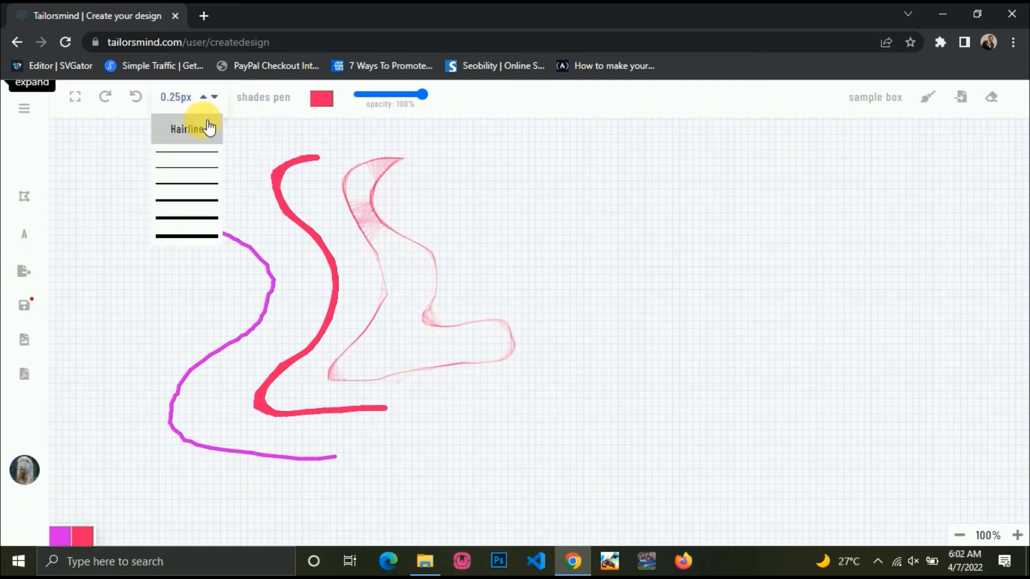
{"action": "mouse_move", "coordinate": [260, 96]}
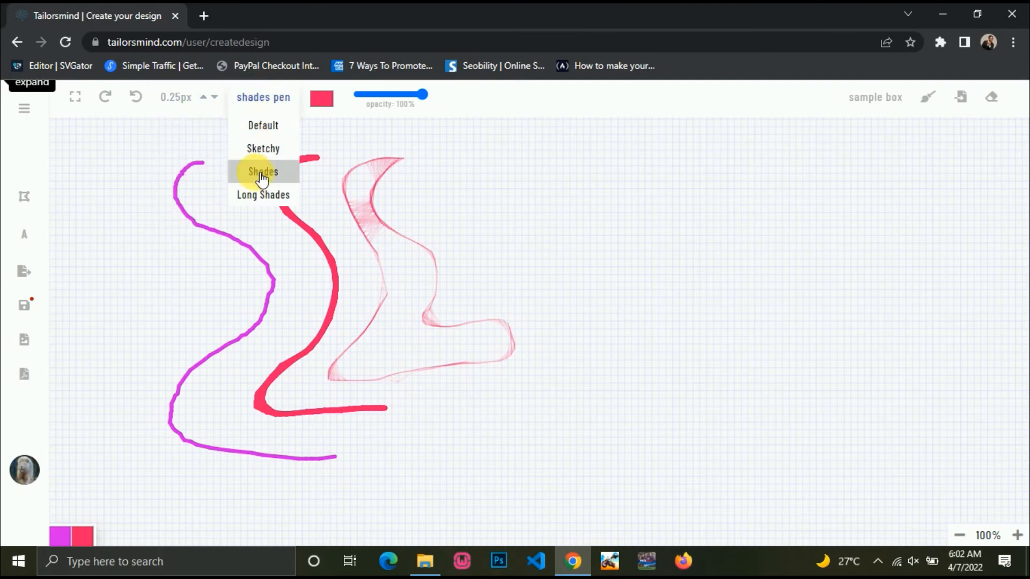
{"action": "left_click", "coordinate": [928, 105]}
Confirm wiping all strokes off the board and open the sample box panel.
{"action": "left_click", "coordinate": [588, 126]}
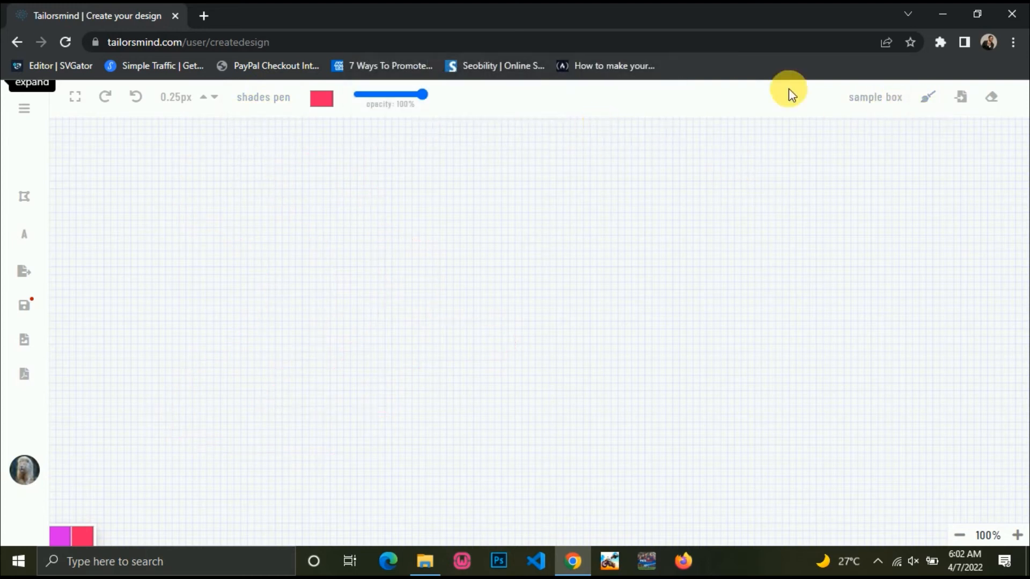
{"action": "left_click", "coordinate": [885, 101]}
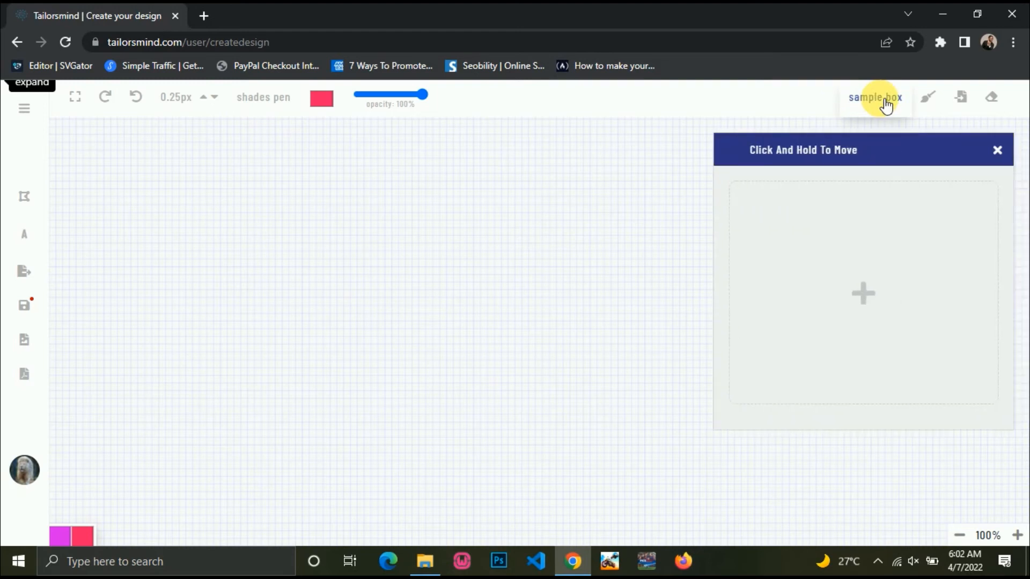
{"action": "left_click", "coordinate": [885, 100]}
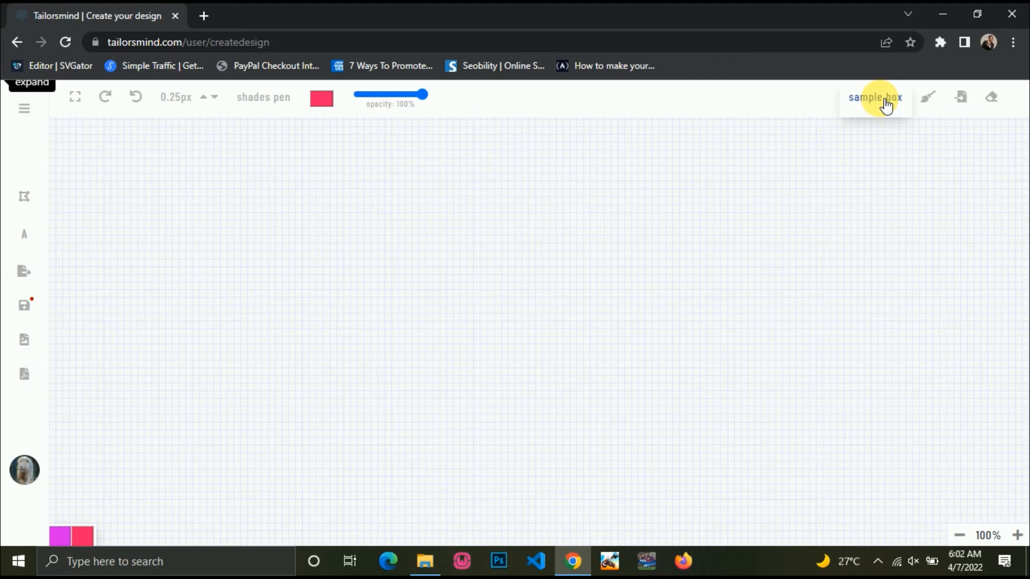
{"action": "left_click", "coordinate": [885, 102]}
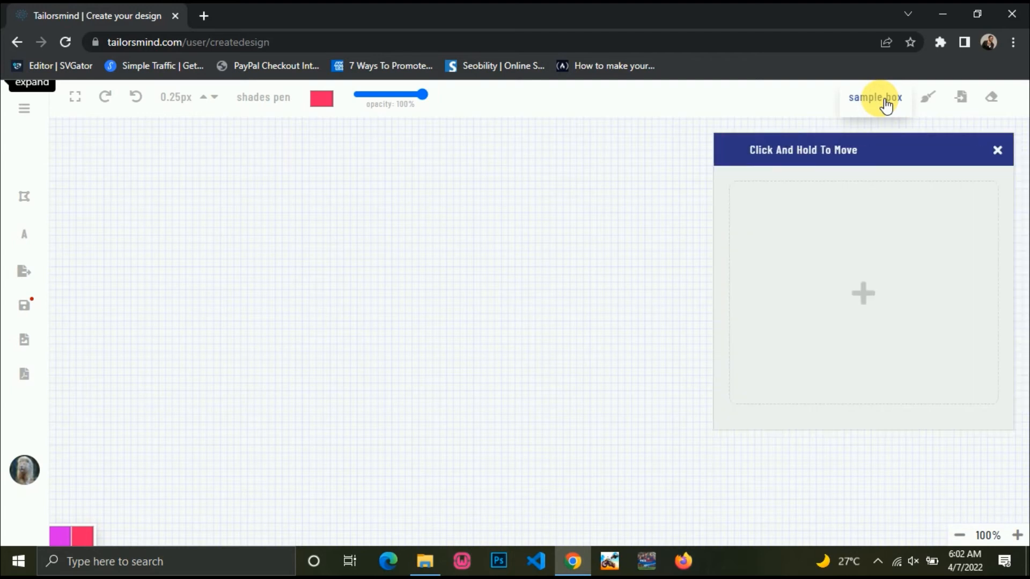
Add the pexels-cottonbro-3205989 photo from Downloads to the sample box.
{"action": "left_click", "coordinate": [866, 295]}
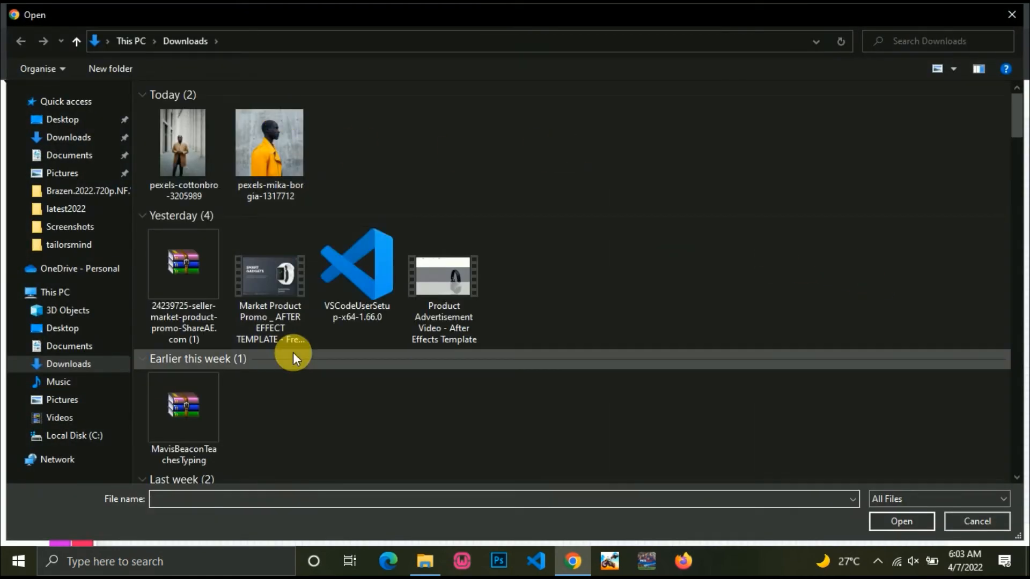
{"action": "scroll", "coordinate": [293, 352], "scroll_direction": "down", "scroll_amount": 10}
{"action": "scroll", "coordinate": [293, 353], "scroll_direction": "down", "scroll_amount": 15}
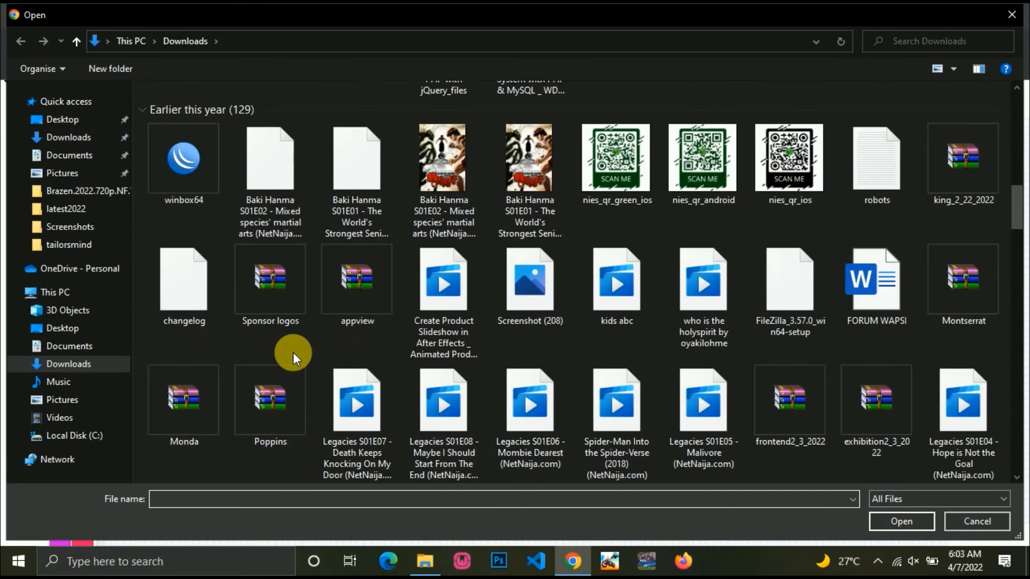
{"action": "scroll", "coordinate": [293, 352], "scroll_direction": "up", "scroll_amount": 20}
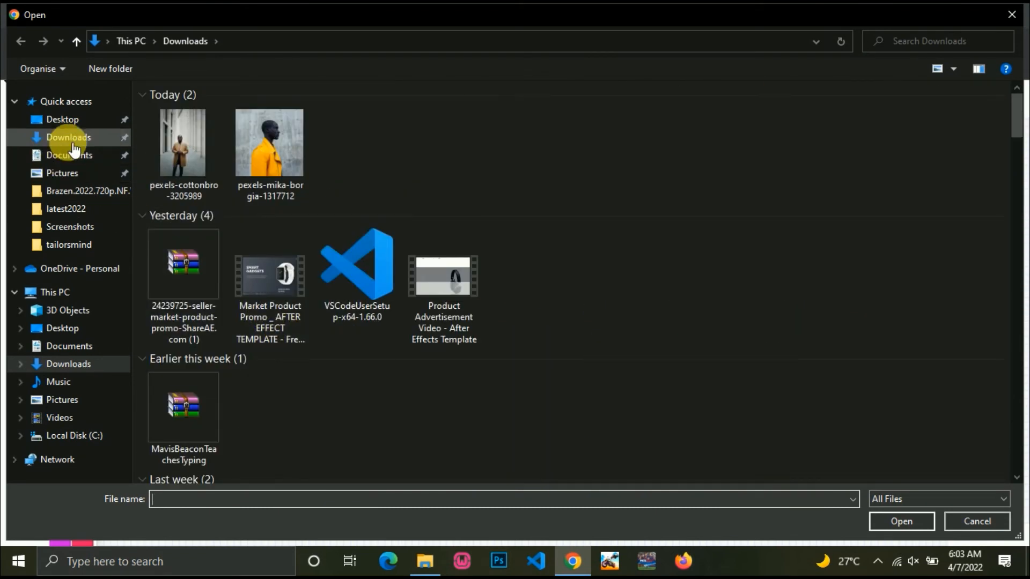
{"action": "left_click", "coordinate": [178, 162]}
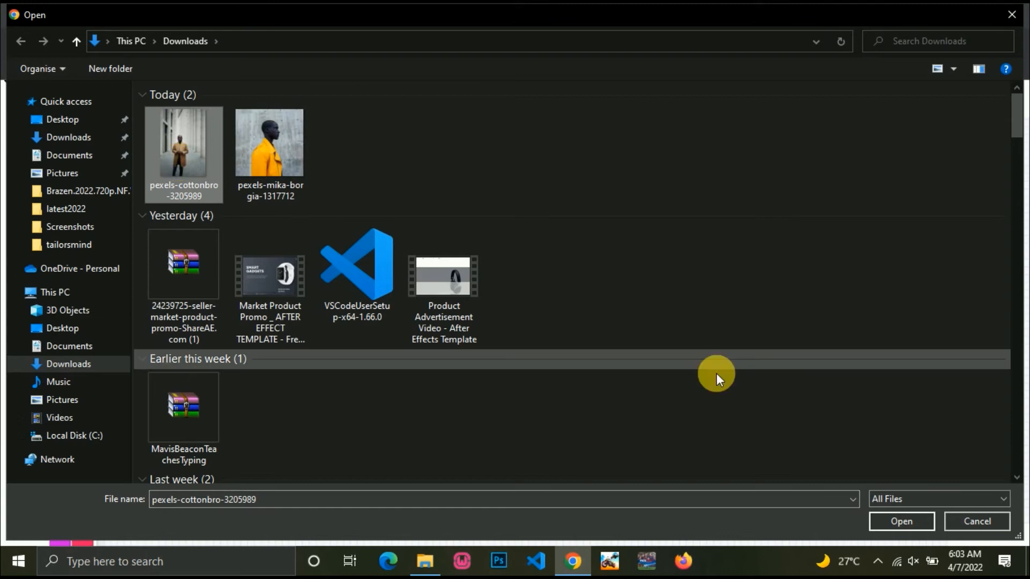
{"action": "left_click", "coordinate": [894, 517]}
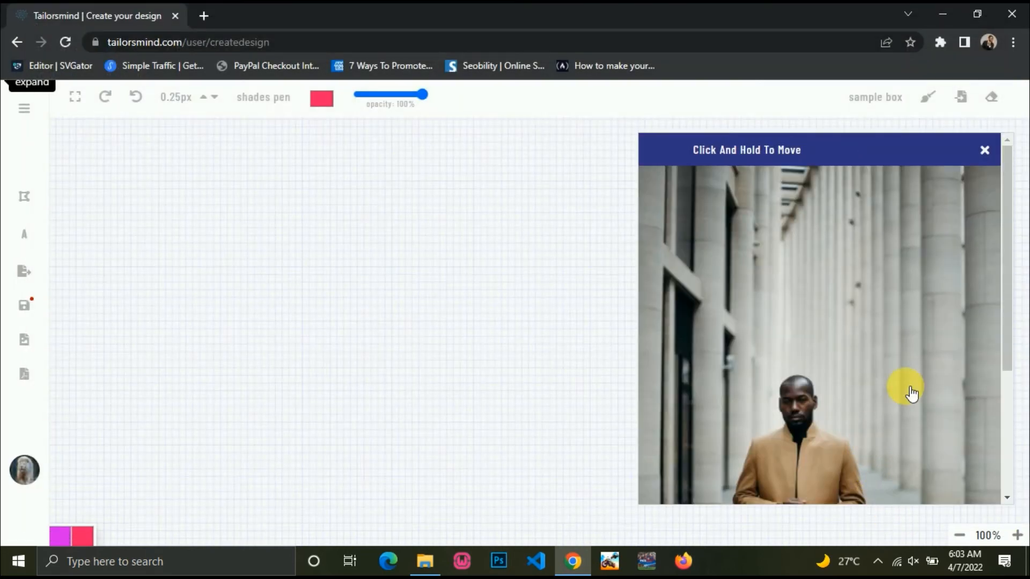
Change the pen style from Shades to Sketchy.
{"action": "scroll", "coordinate": [865, 444], "scroll_direction": "down", "scroll_amount": 4}
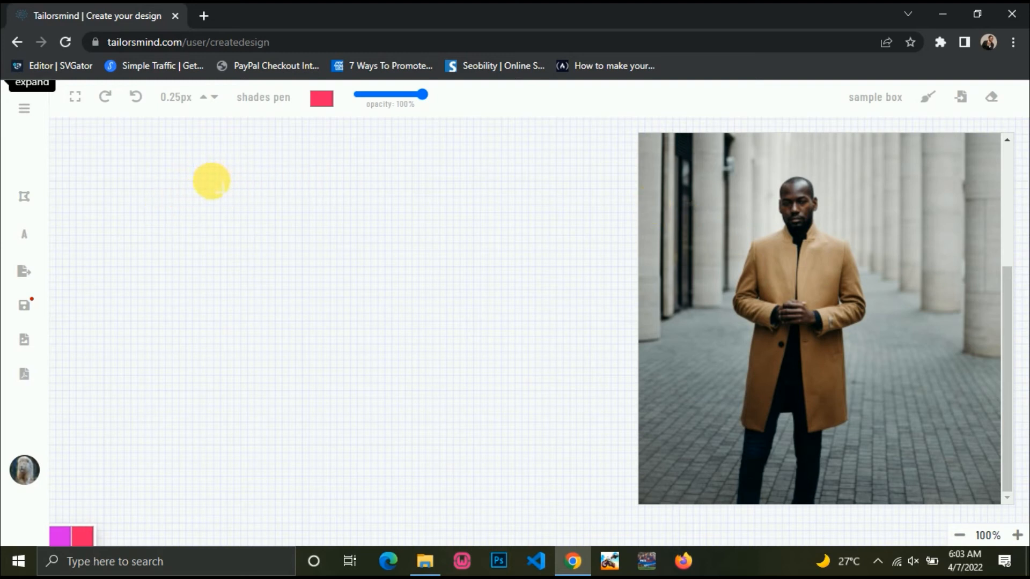
{"action": "left_click", "coordinate": [216, 99]}
{"action": "left_click", "coordinate": [253, 97]}
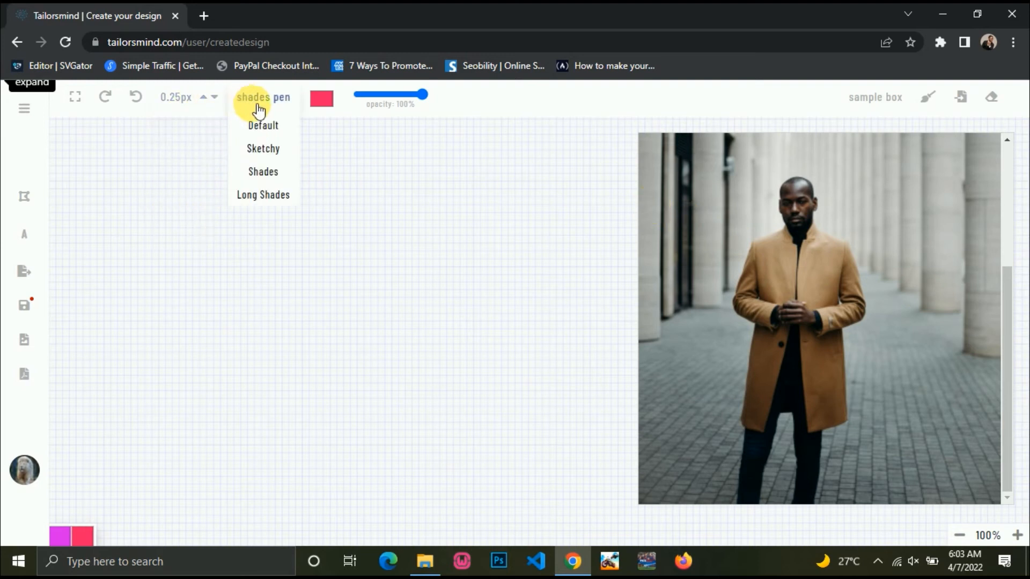
{"action": "left_click", "coordinate": [264, 150]}
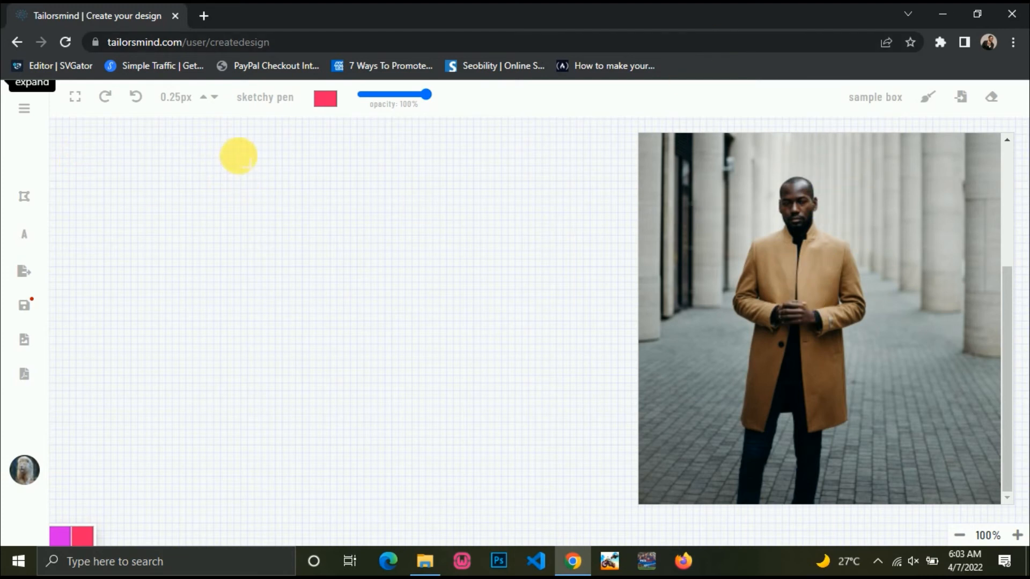
Sketch the coat's upper left edge, lower sleeve and cuff in red sketchy strokes.
{"action": "mouse_move", "coordinate": [219, 155]}
{"action": "left_mouse_down"}
{"action": "mouse_move", "coordinate": [161, 214]}
{"action": "mouse_move", "coordinate": [167, 306]}
{"action": "mouse_move", "coordinate": [222, 367]}
{"action": "left_mouse_up"}
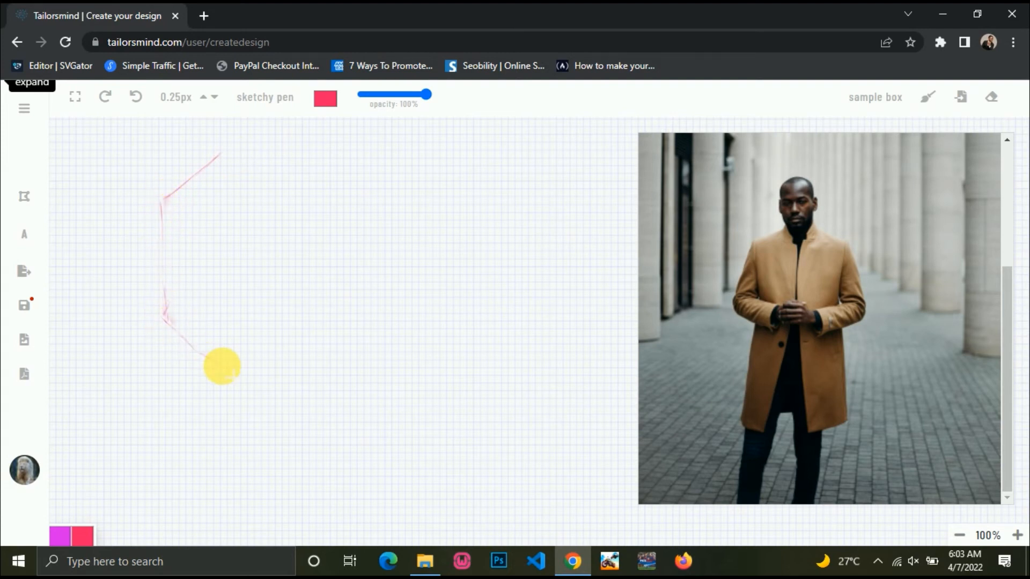
{"action": "left_click_drag", "start_coordinate": [220, 297], "coordinate": [280, 324]}
{"action": "mouse_move", "coordinate": [224, 368]}
{"action": "left_mouse_down"}
{"action": "mouse_move", "coordinate": [265, 384]}
{"action": "mouse_move", "coordinate": [280, 366]}
{"action": "left_mouse_up"}
{"action": "mouse_move", "coordinate": [279, 323]}
{"action": "left_mouse_down"}
{"action": "mouse_move", "coordinate": [294, 329]}
{"action": "mouse_move", "coordinate": [280, 380]}
{"action": "left_mouse_up"}
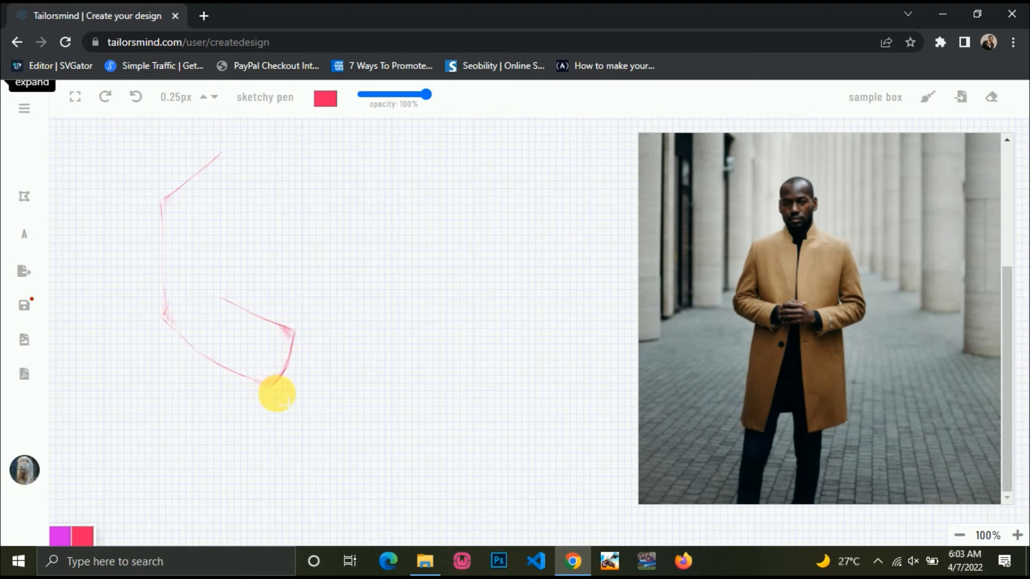
{"action": "mouse_move", "coordinate": [300, 332]}
{"action": "left_mouse_down"}
{"action": "mouse_move", "coordinate": [301, 384]}
{"action": "mouse_move", "coordinate": [266, 393]}
{"action": "left_mouse_up"}
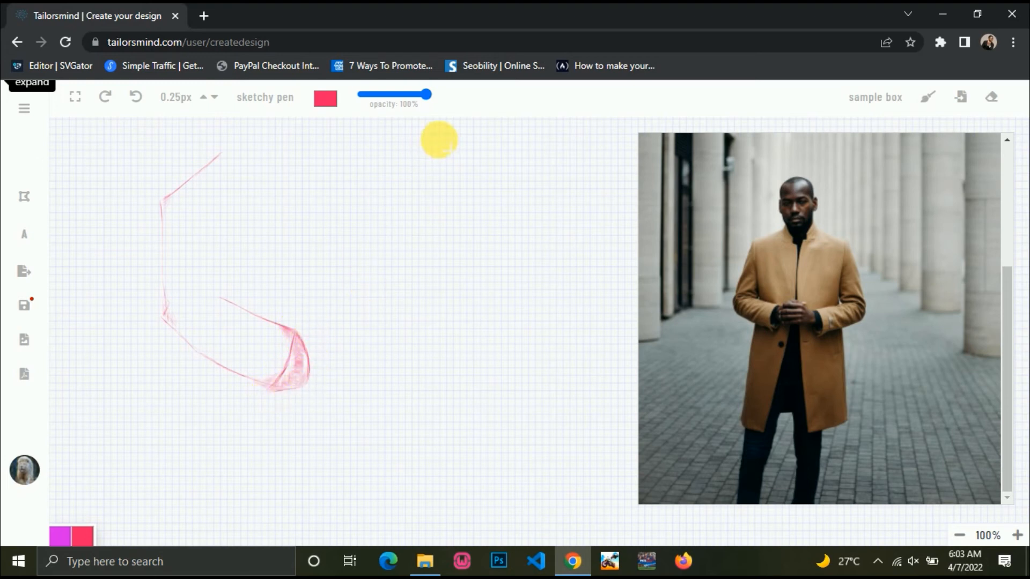
Raise the line width to 20px and erase the right edge of the sketched cuff.
{"action": "left_click", "coordinate": [162, 100]}
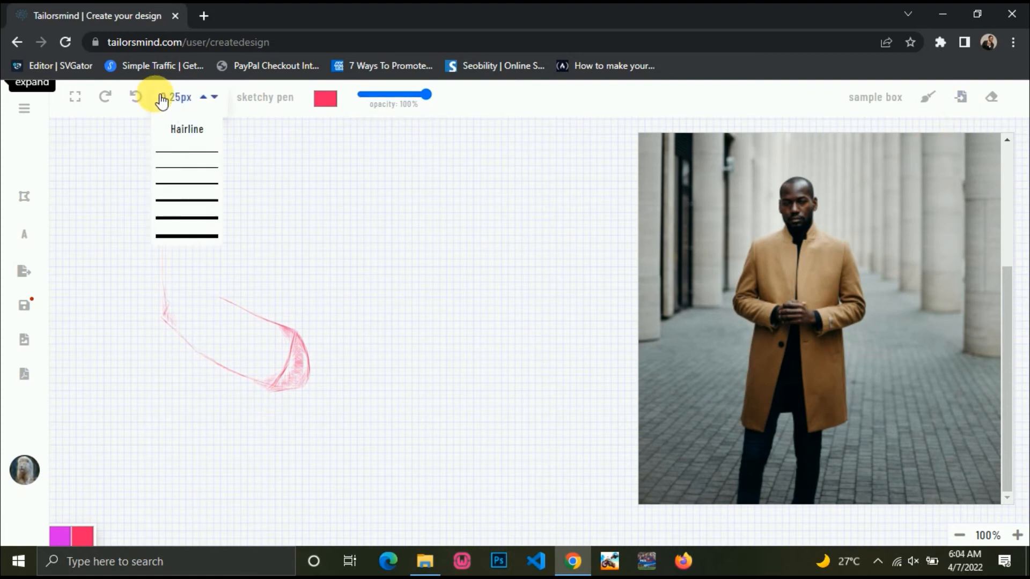
{"action": "left_click", "coordinate": [195, 234]}
{"action": "left_click", "coordinate": [200, 102]}
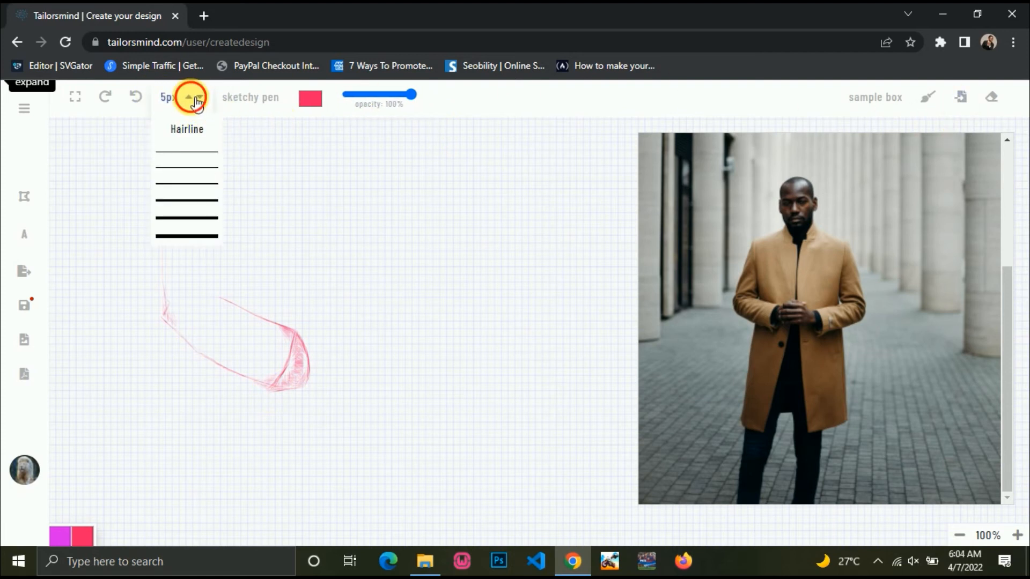
{"action": "left_click", "coordinate": [194, 99]}
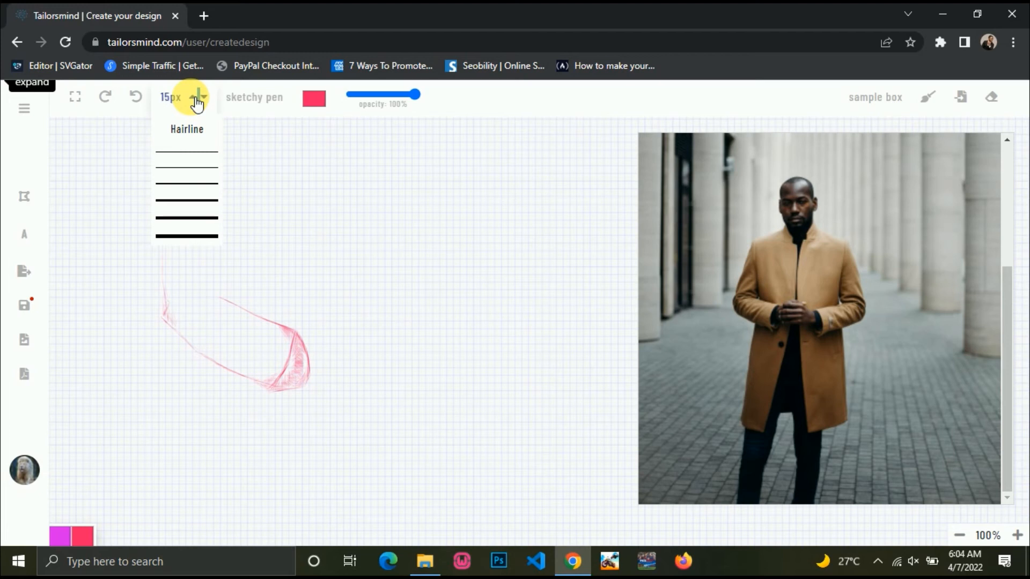
{"action": "left_click", "coordinate": [196, 102]}
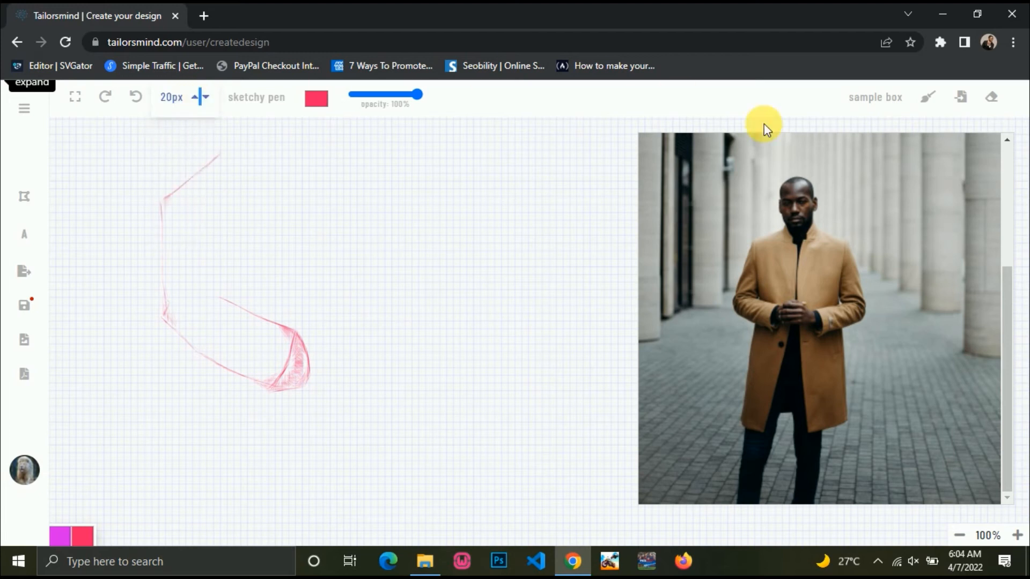
{"action": "left_click", "coordinate": [991, 97]}
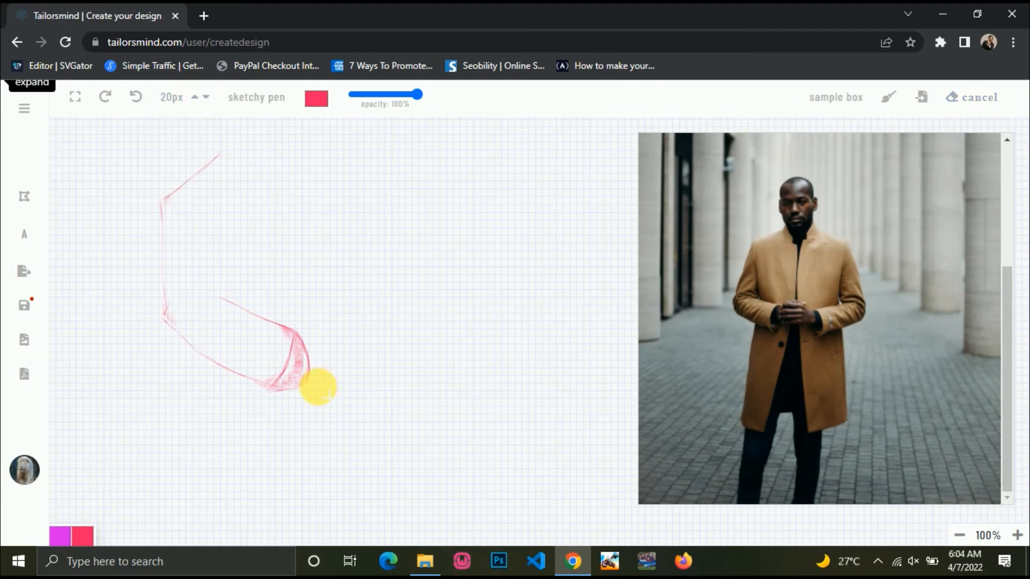
{"action": "mouse_move", "coordinate": [318, 386]}
{"action": "left_mouse_down"}
{"action": "mouse_move", "coordinate": [317, 361]}
{"action": "mouse_move", "coordinate": [292, 391]}
{"action": "mouse_move", "coordinate": [287, 379]}
{"action": "mouse_move", "coordinate": [301, 336]}
{"action": "mouse_move", "coordinate": [273, 391]}
{"action": "mouse_move", "coordinate": [313, 310]}
{"action": "mouse_move", "coordinate": [262, 387]}
{"action": "mouse_move", "coordinate": [306, 329]}
{"action": "mouse_move", "coordinate": [282, 377]}
{"action": "left_mouse_up"}
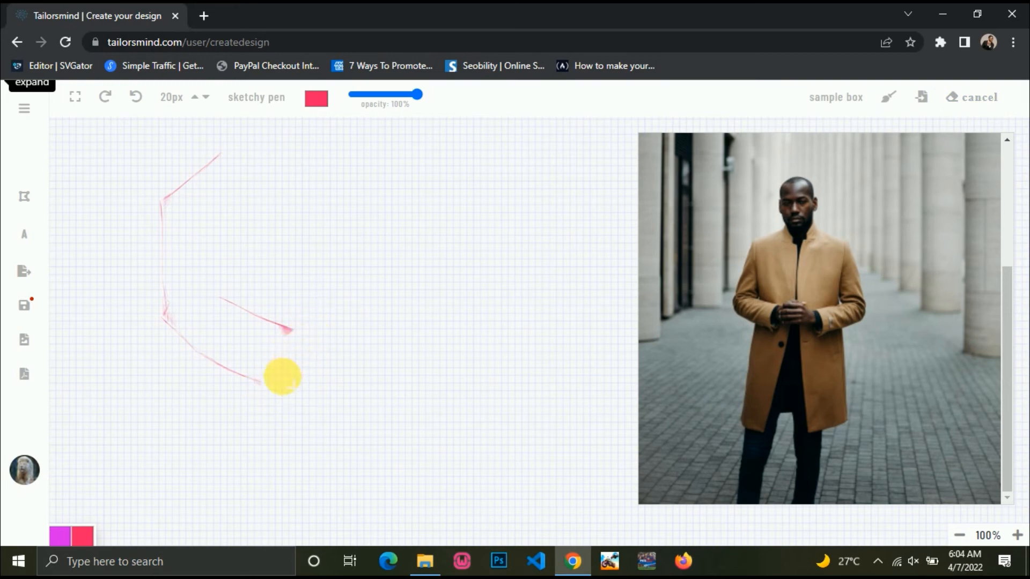
Stop erasing and set the pen to Default style at Hairline width.
{"action": "left_click", "coordinate": [982, 98]}
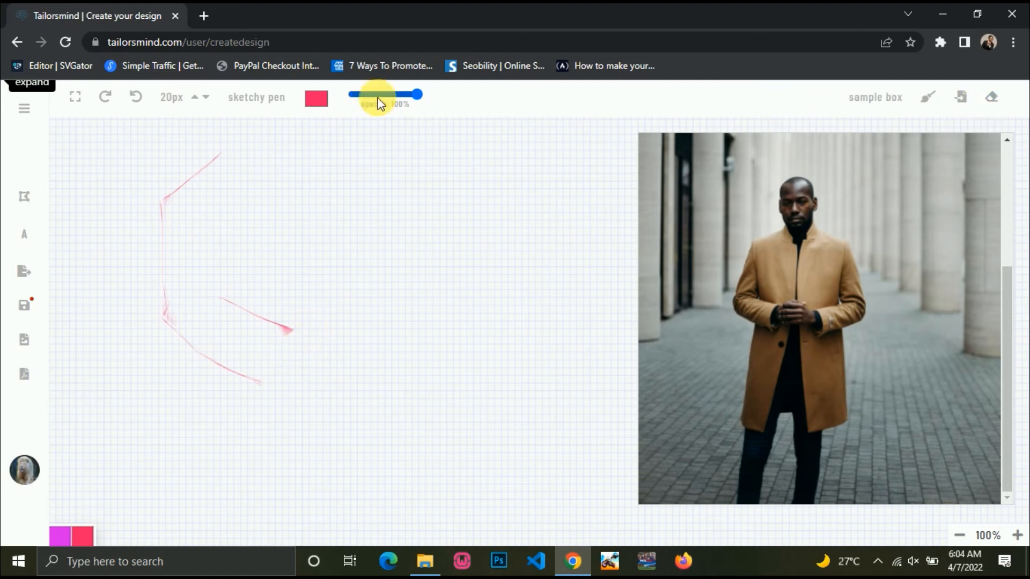
{"action": "left_click", "coordinate": [265, 97]}
{"action": "left_click", "coordinate": [174, 97]}
{"action": "left_click", "coordinate": [182, 129]}
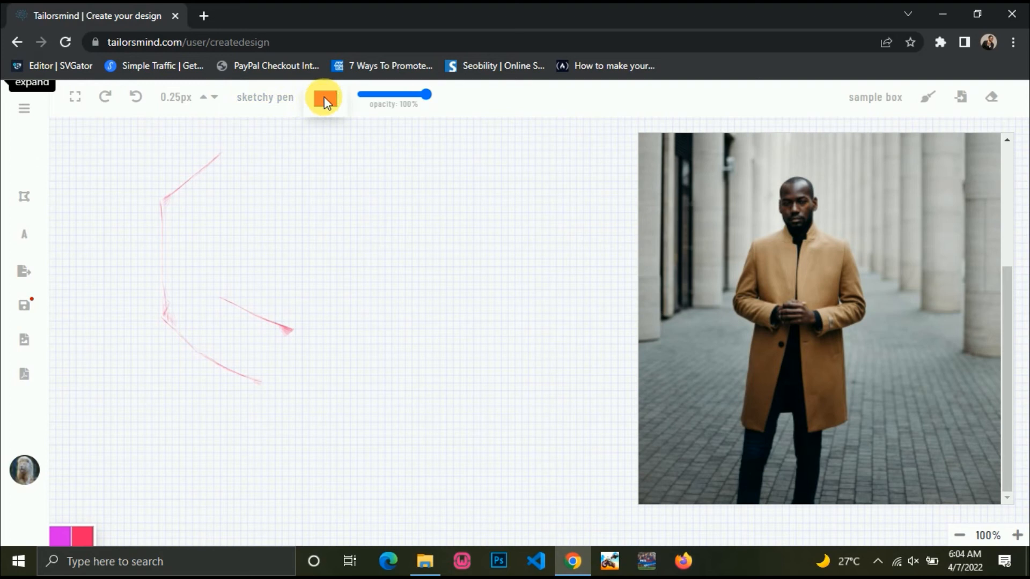
{"action": "mouse_move", "coordinate": [280, 104]}
{"action": "left_click", "coordinate": [264, 126]}
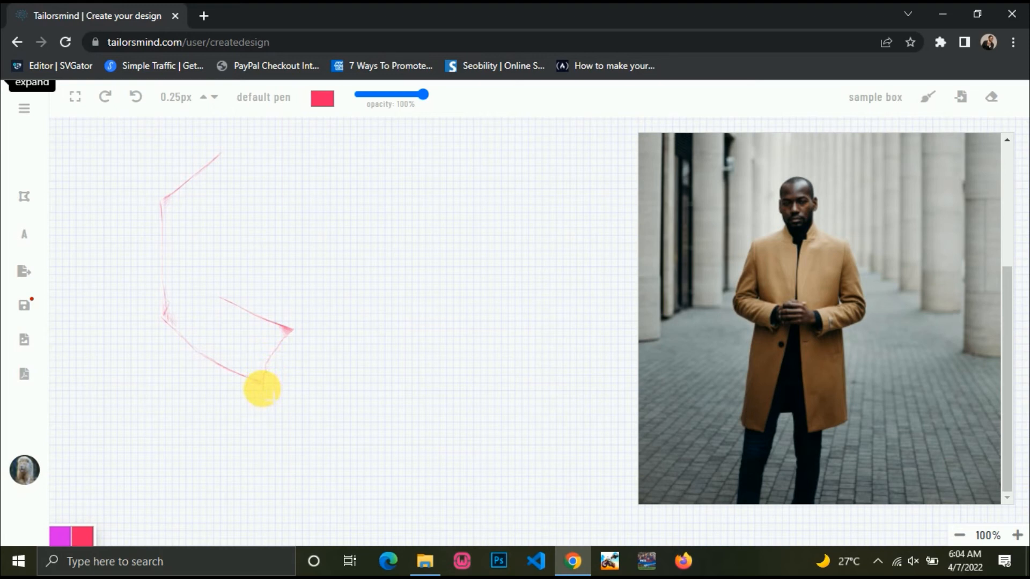
Draw thin red lines for the cuff, coat sides, front edge and long lower hem.
{"action": "left_click_drag", "start_coordinate": [285, 385], "coordinate": [297, 348]}
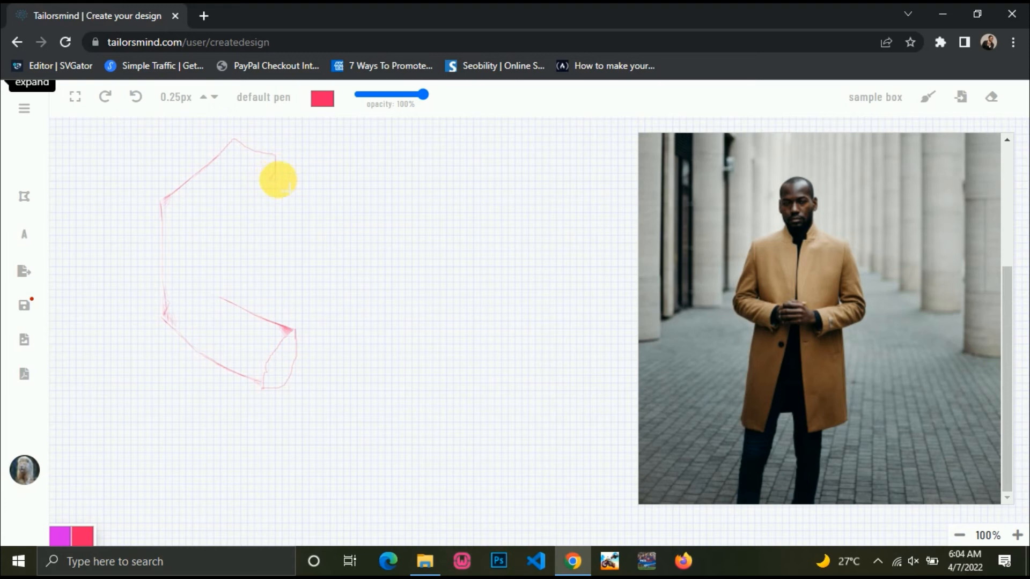
{"action": "left_click_drag", "start_coordinate": [278, 181], "coordinate": [282, 310]}
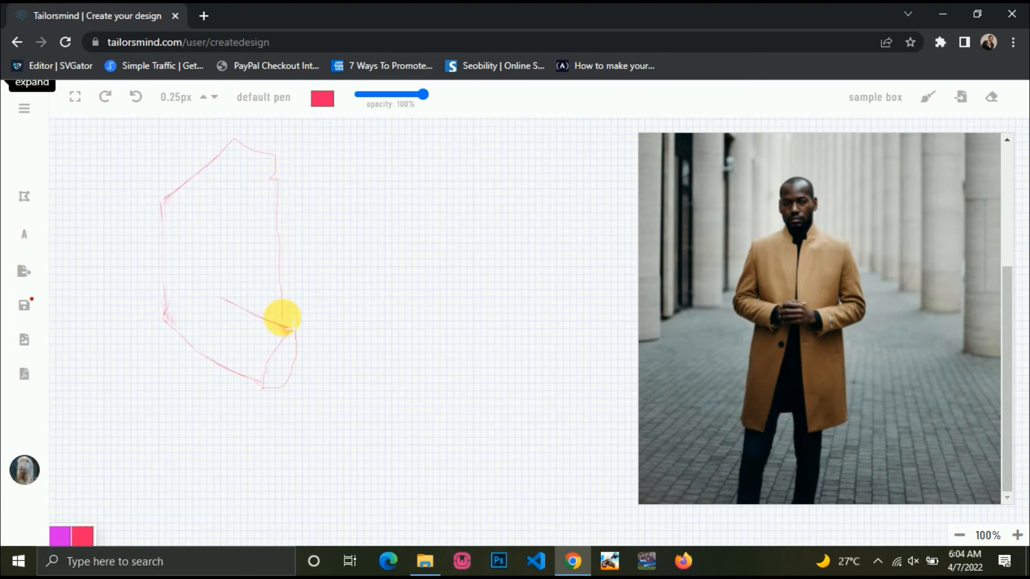
{"action": "mouse_move", "coordinate": [279, 397]}
{"action": "left_mouse_down"}
{"action": "mouse_move", "coordinate": [252, 521]}
{"action": "mouse_move", "coordinate": [167, 510]}
{"action": "left_mouse_up"}
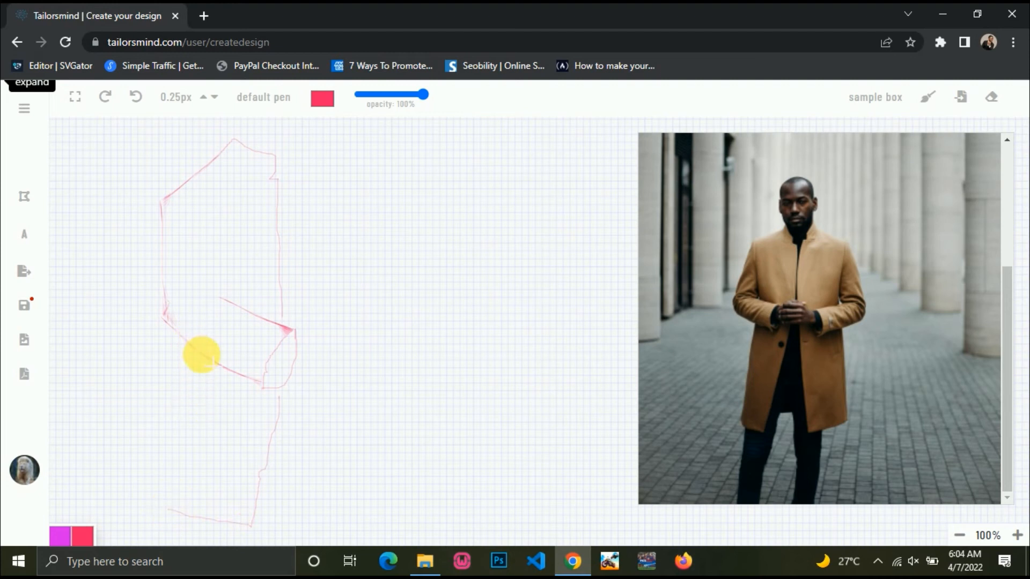
{"action": "left_click_drag", "start_coordinate": [202, 356], "coordinate": [173, 511]}
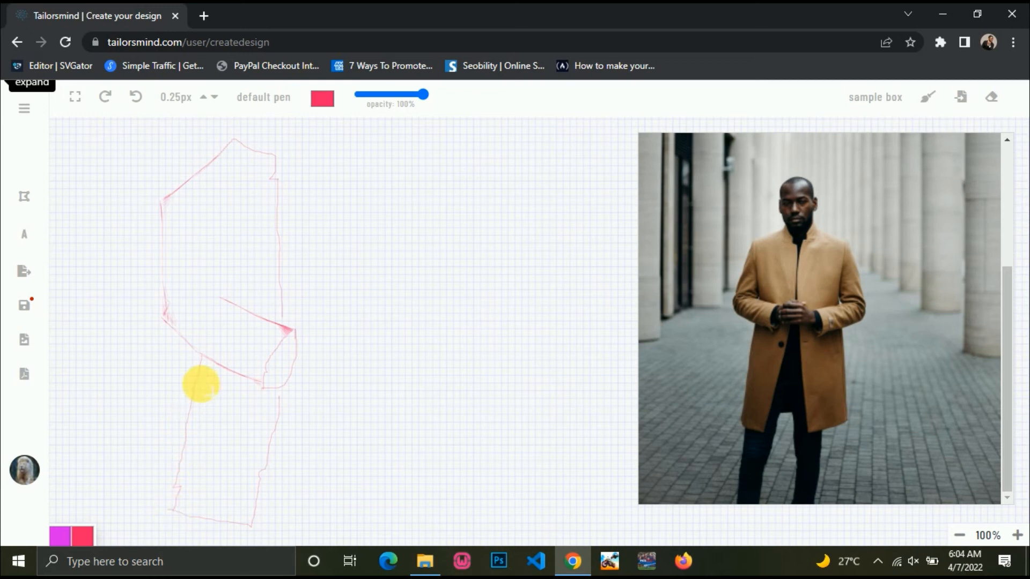
{"action": "left_click_drag", "start_coordinate": [188, 416], "coordinate": [168, 509]}
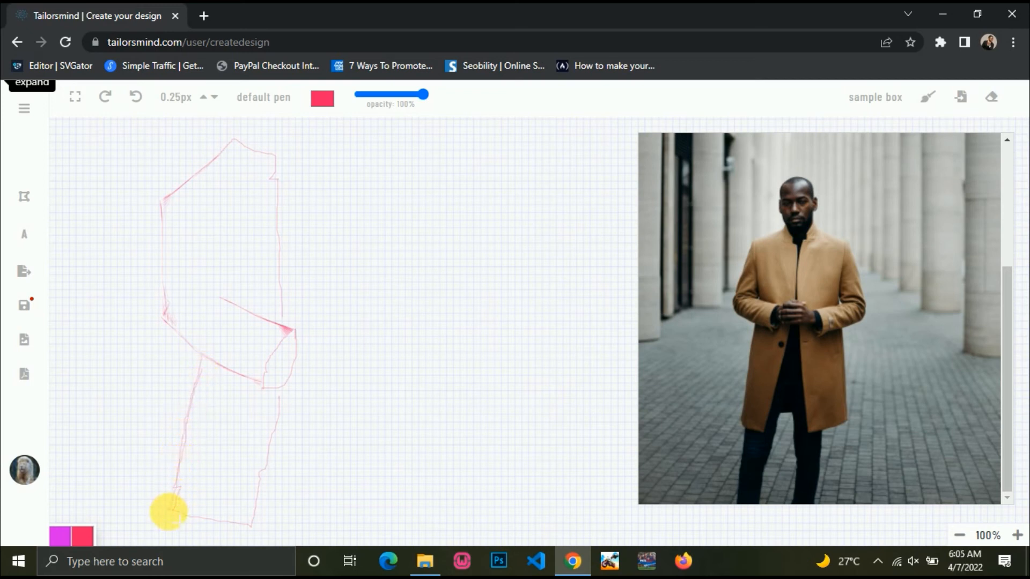
{"action": "left_click_drag", "start_coordinate": [281, 396], "coordinate": [259, 502]}
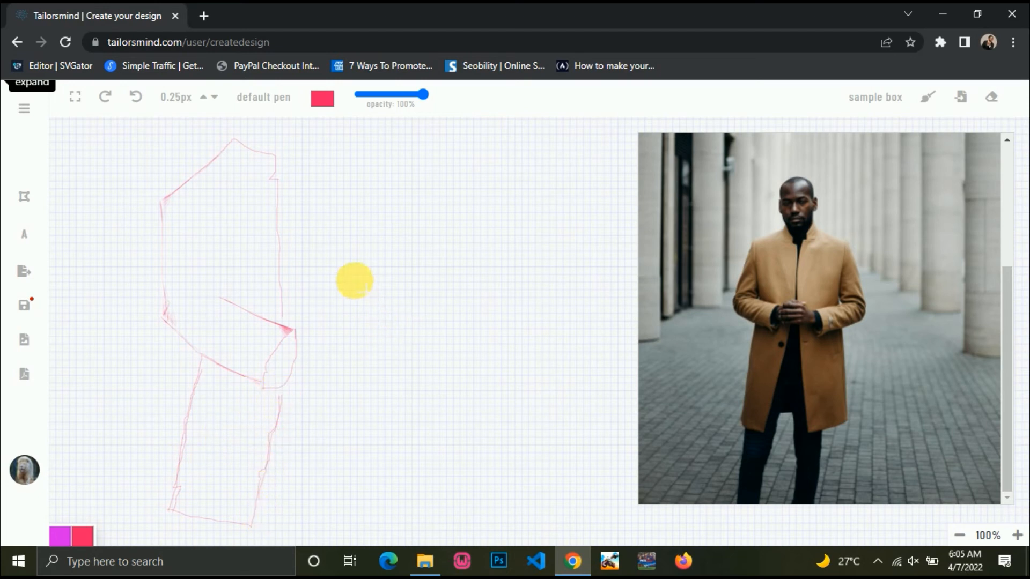
{"action": "left_click_drag", "start_coordinate": [279, 190], "coordinate": [282, 317]}
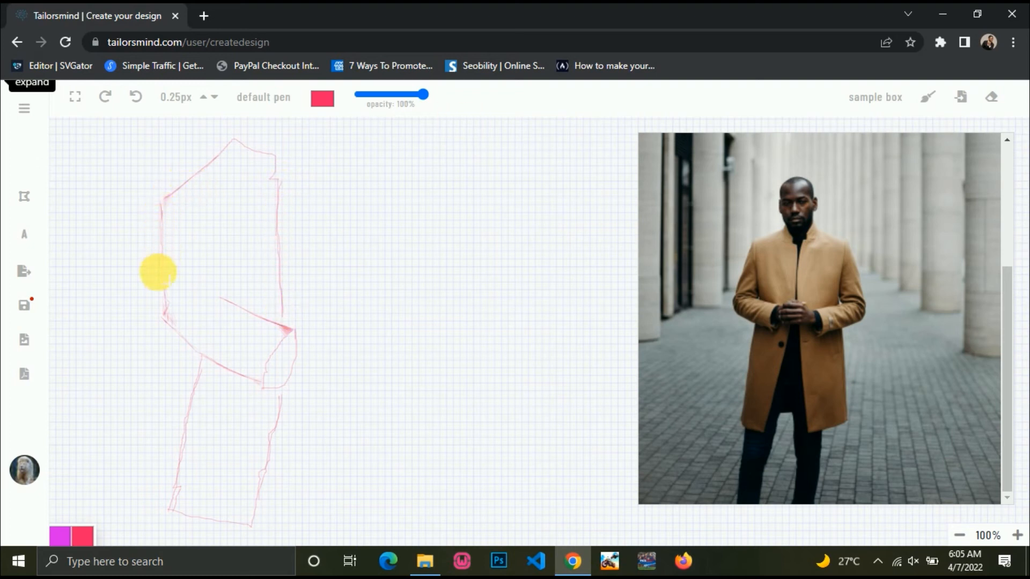
{"action": "left_click_drag", "start_coordinate": [158, 272], "coordinate": [163, 320]}
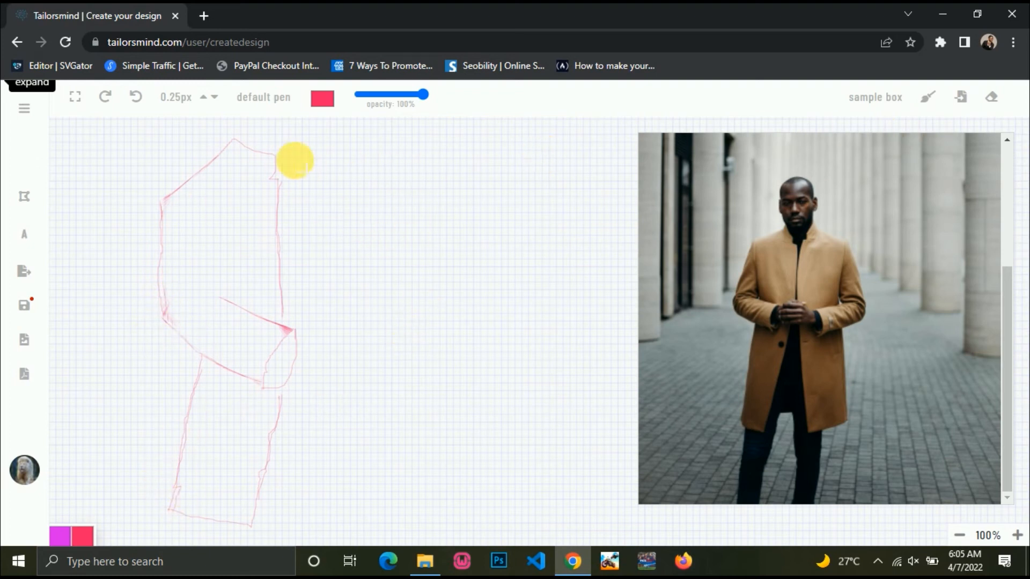
{"action": "left_click_drag", "start_coordinate": [287, 163], "coordinate": [291, 325]}
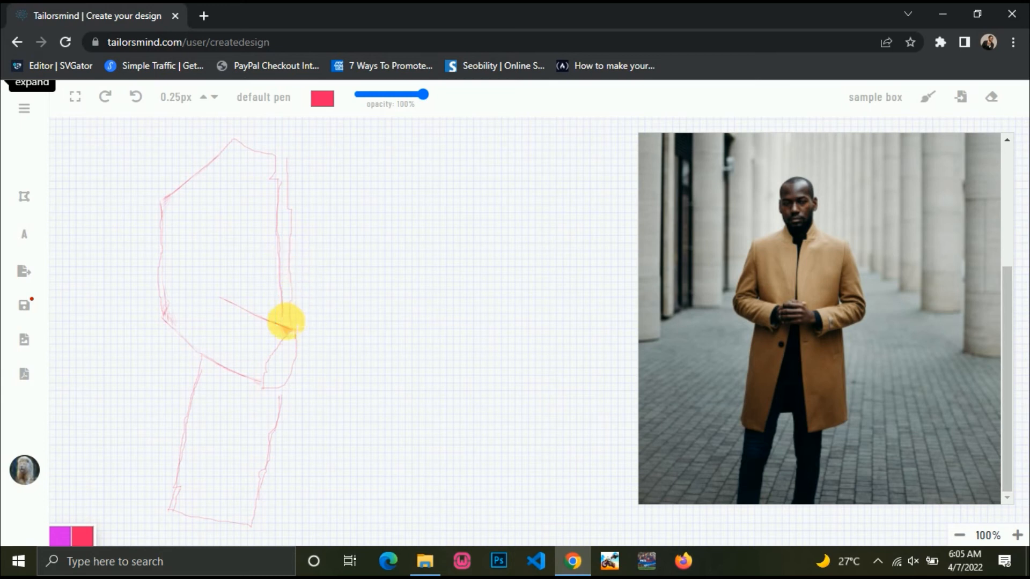
{"action": "left_click", "coordinate": [263, 97]}
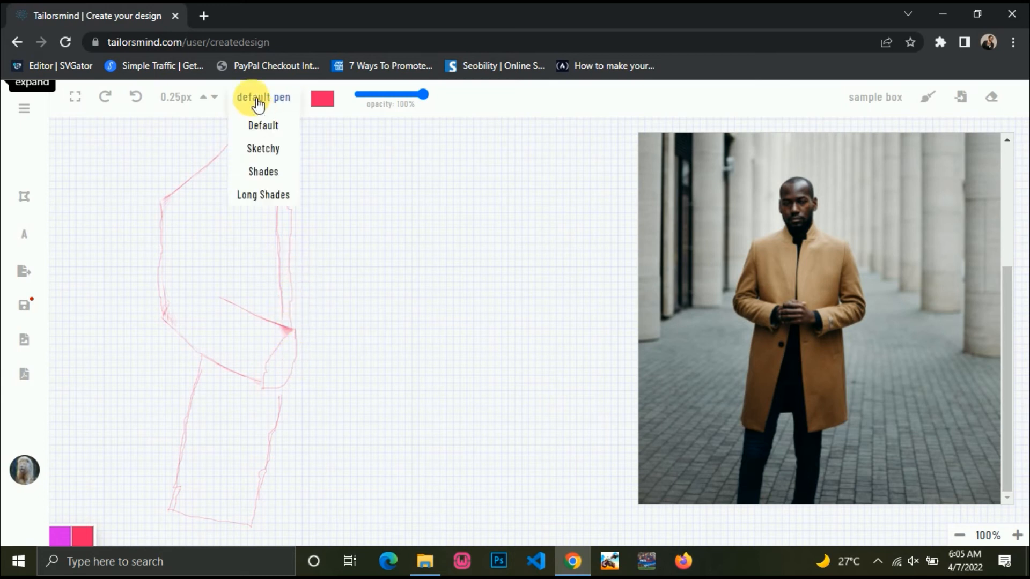
Switch to the Sketchy pen and add a stroke below the sleeve plus a vertical one right of it.
{"action": "left_click", "coordinate": [262, 150]}
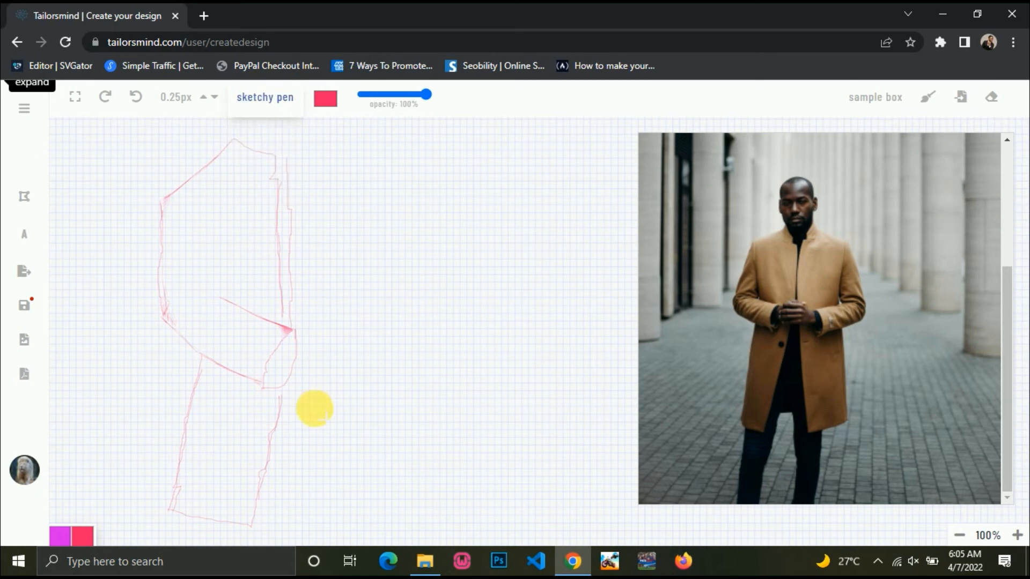
{"action": "mouse_move", "coordinate": [302, 382]}
{"action": "left_mouse_down"}
{"action": "mouse_move", "coordinate": [318, 508]}
{"action": "mouse_move", "coordinate": [422, 473]}
{"action": "left_mouse_up"}
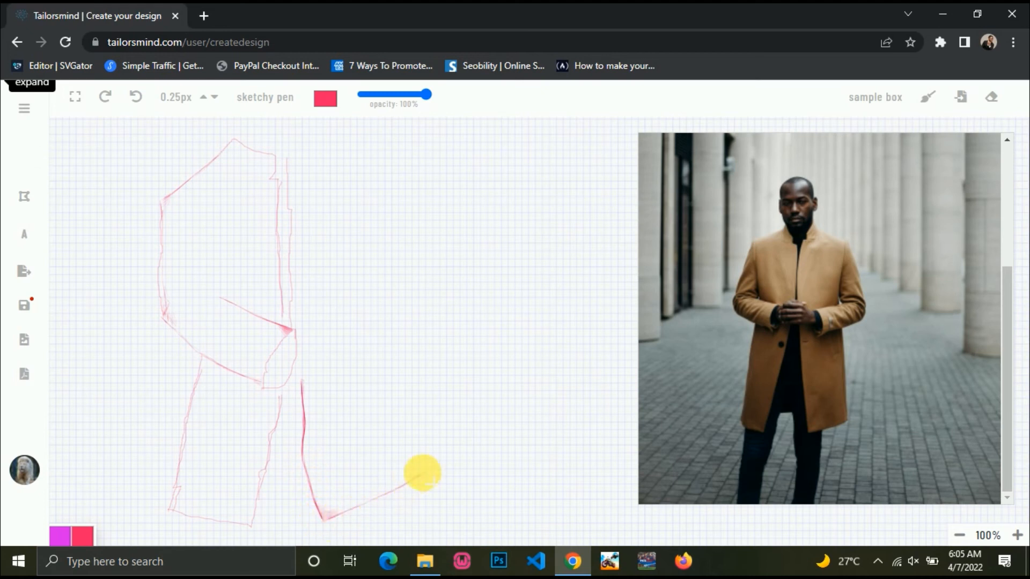
{"action": "left_click_drag", "start_coordinate": [419, 296], "coordinate": [424, 461]}
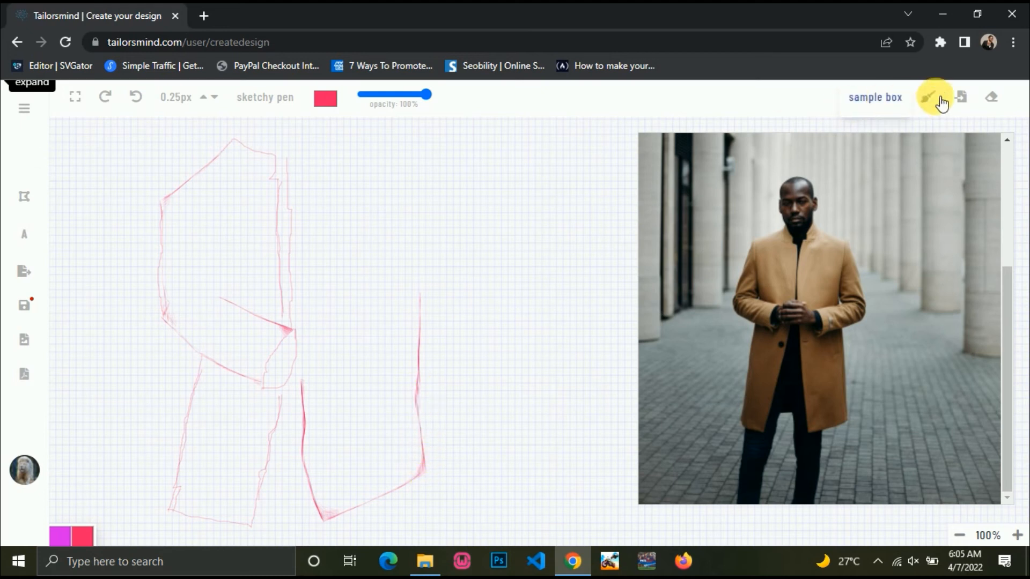
Enter eraser mode, try the 5px width, then return to 0.25px Hairline and resume drawing.
{"action": "left_click", "coordinate": [992, 97]}
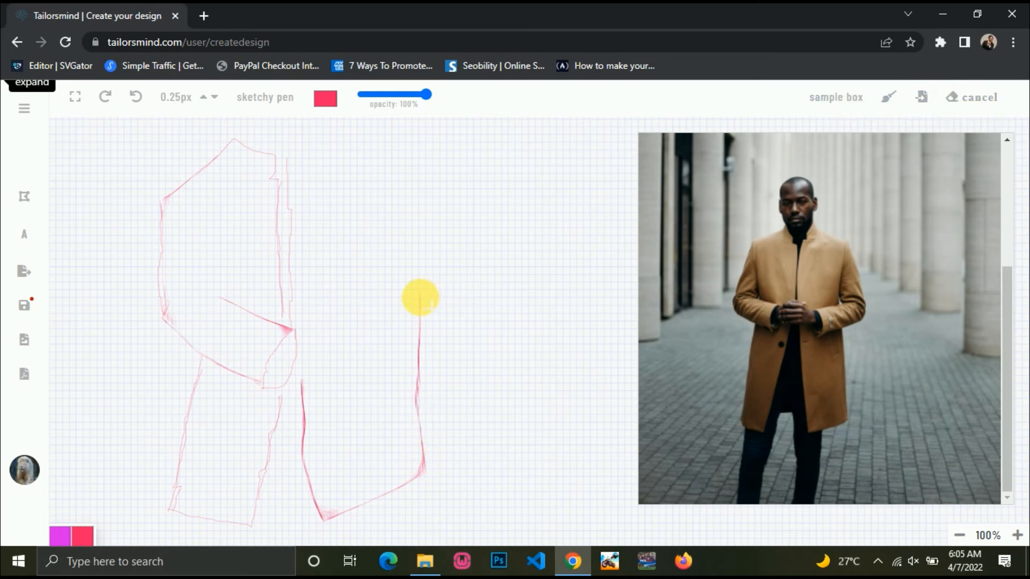
{"action": "mouse_move", "coordinate": [178, 88]}
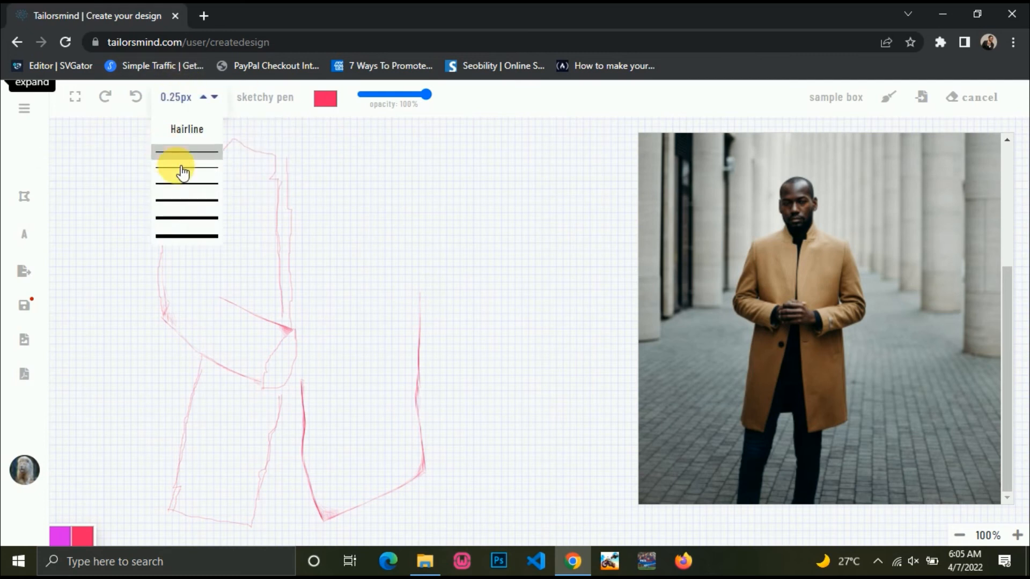
{"action": "left_click", "coordinate": [187, 236]}
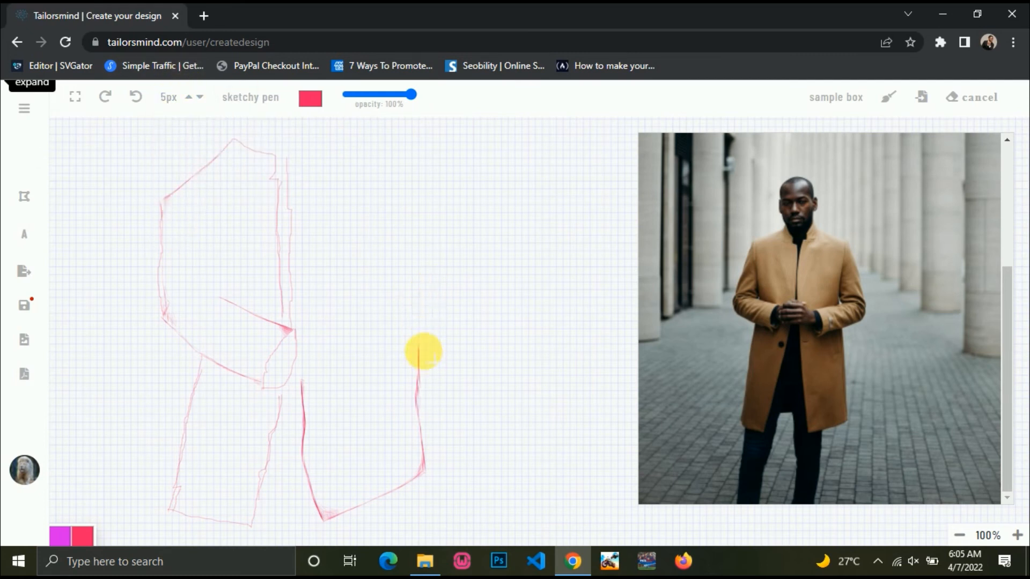
{"action": "mouse_move", "coordinate": [172, 84]}
{"action": "left_click", "coordinate": [180, 126]}
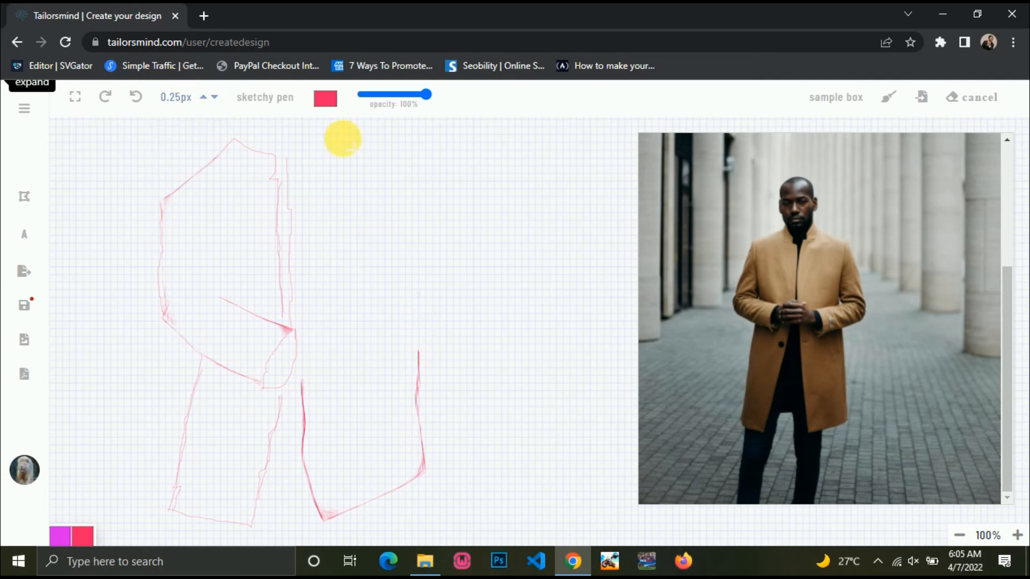
{"action": "left_click", "coordinate": [972, 110]}
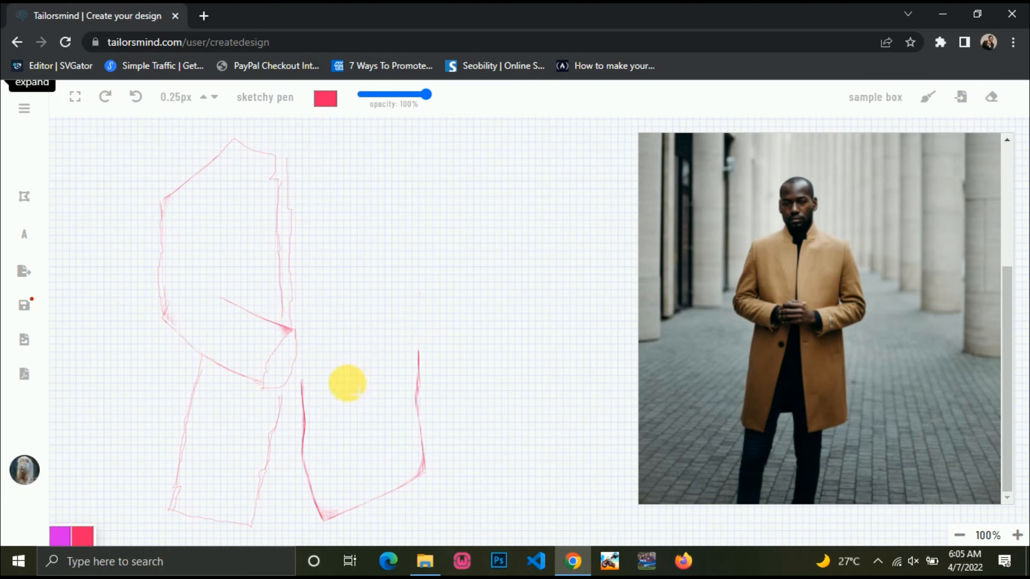
Sketch the coat's right side, shoulder, collar and sleeve seam in red, then switch to the Default pen.
{"action": "mouse_move", "coordinate": [345, 375]}
{"action": "left_mouse_down"}
{"action": "mouse_move", "coordinate": [445, 320]}
{"action": "mouse_move", "coordinate": [457, 218]}
{"action": "mouse_move", "coordinate": [450, 148]}
{"action": "left_mouse_up"}
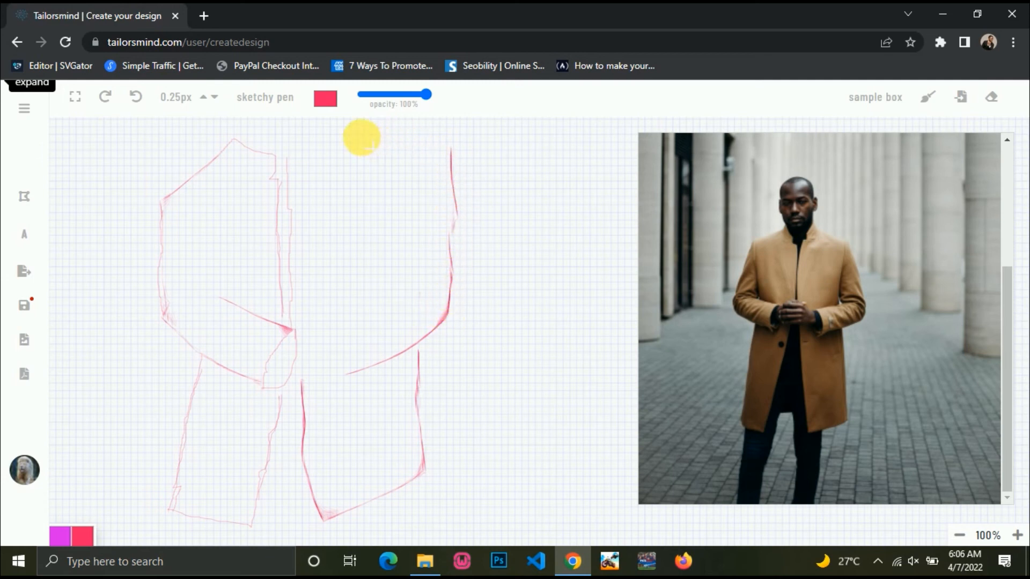
{"action": "left_click_drag", "start_coordinate": [367, 138], "coordinate": [442, 168]}
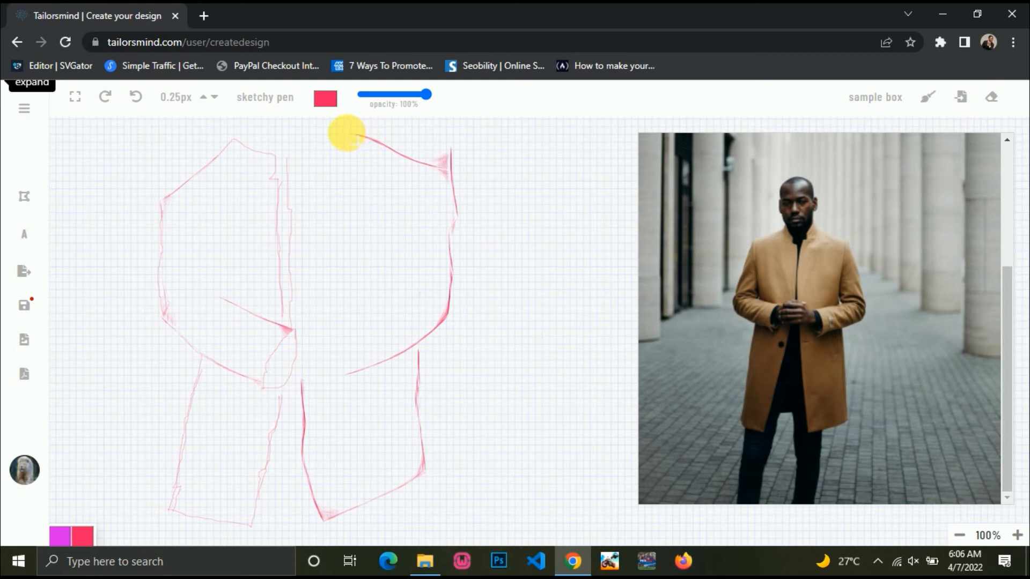
{"action": "left_click_drag", "start_coordinate": [346, 131], "coordinate": [320, 156]}
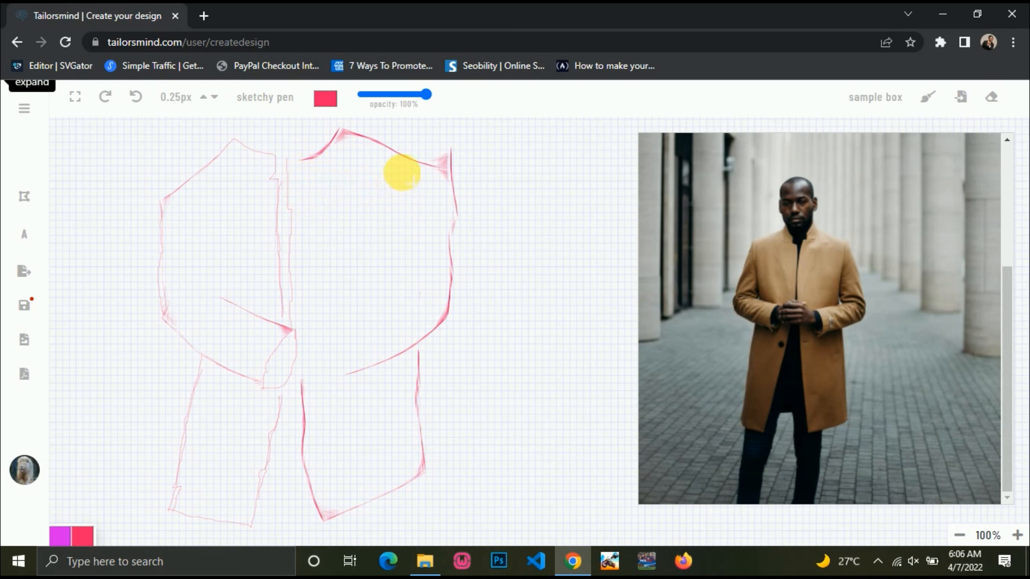
{"action": "left_click_drag", "start_coordinate": [401, 170], "coordinate": [403, 275]}
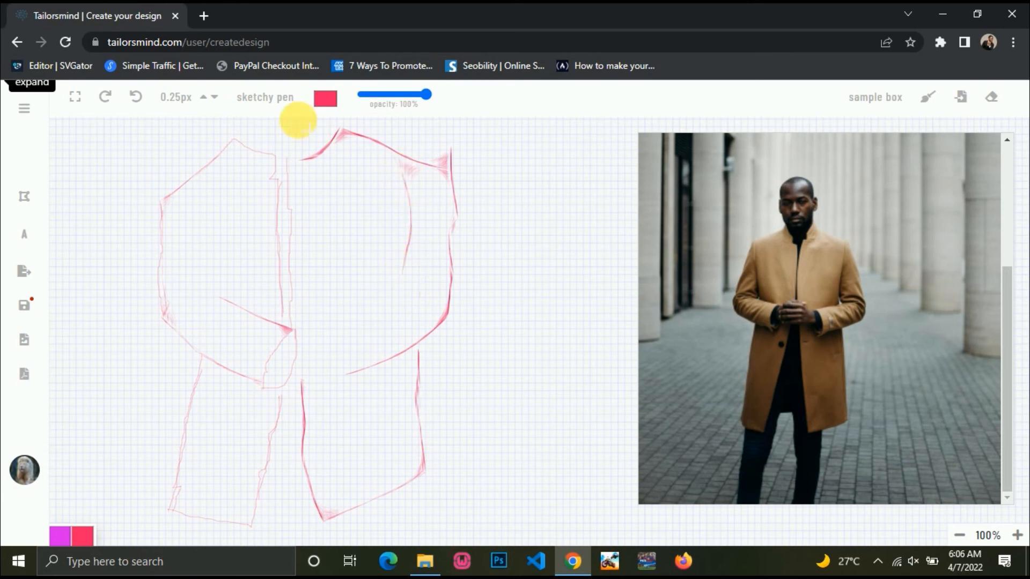
{"action": "left_click", "coordinate": [264, 97]}
{"action": "left_click", "coordinate": [272, 127]}
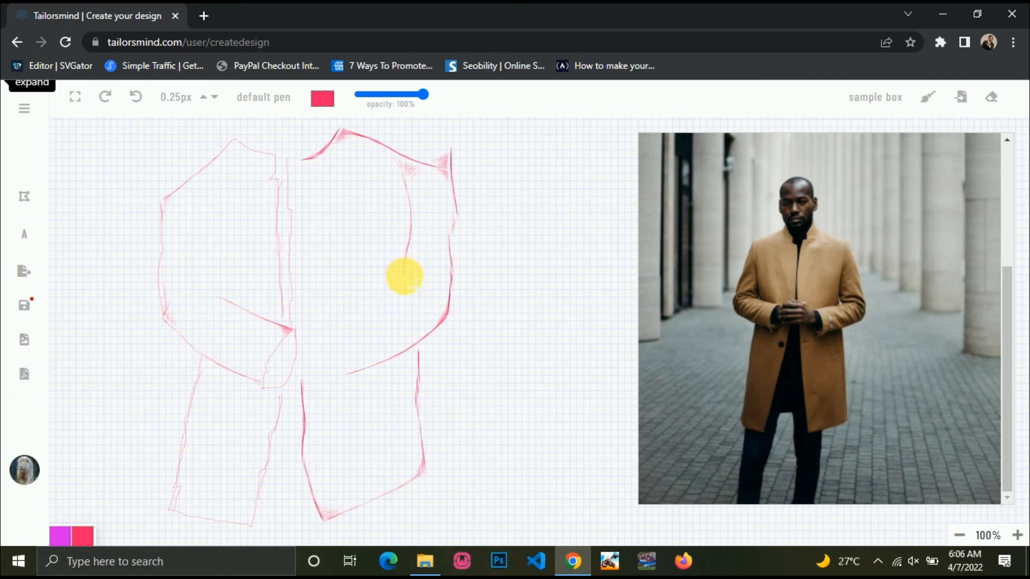
Draw thin default-pen lines down the sleeve and a vertical seam inside the coat.
{"action": "mouse_move", "coordinate": [403, 276]}
{"action": "left_mouse_down"}
{"action": "mouse_move", "coordinate": [348, 306]}
{"action": "mouse_move", "coordinate": [365, 356]}
{"action": "mouse_move", "coordinate": [355, 374]}
{"action": "left_mouse_up"}
{"action": "left_click_drag", "start_coordinate": [398, 277], "coordinate": [350, 310]}
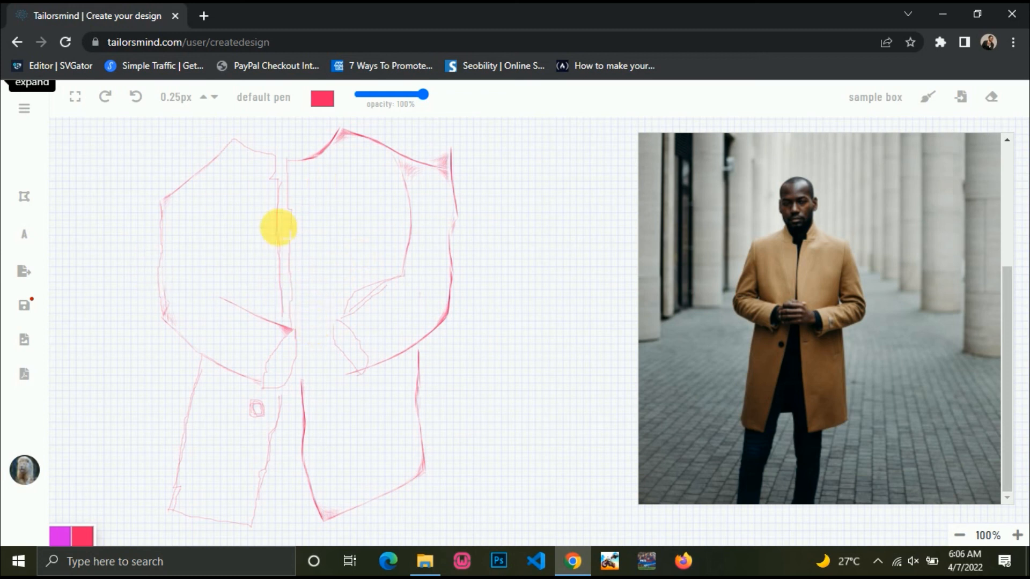
{"action": "left_click_drag", "start_coordinate": [214, 225], "coordinate": [216, 275]}
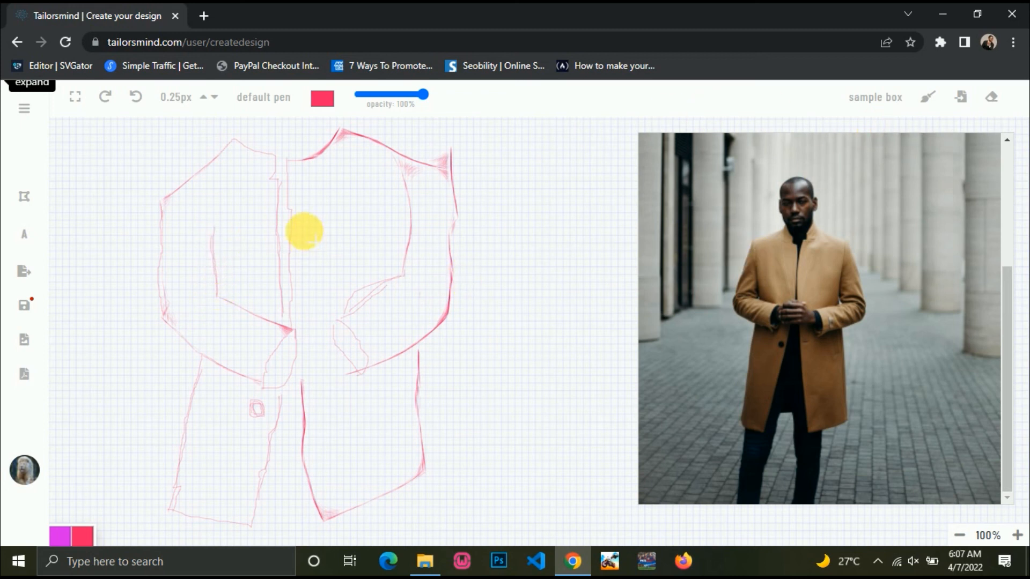
Change the pen colour to purple (106,29,221) and draw a thin leader line out from the coat.
{"action": "left_click", "coordinate": [321, 100]}
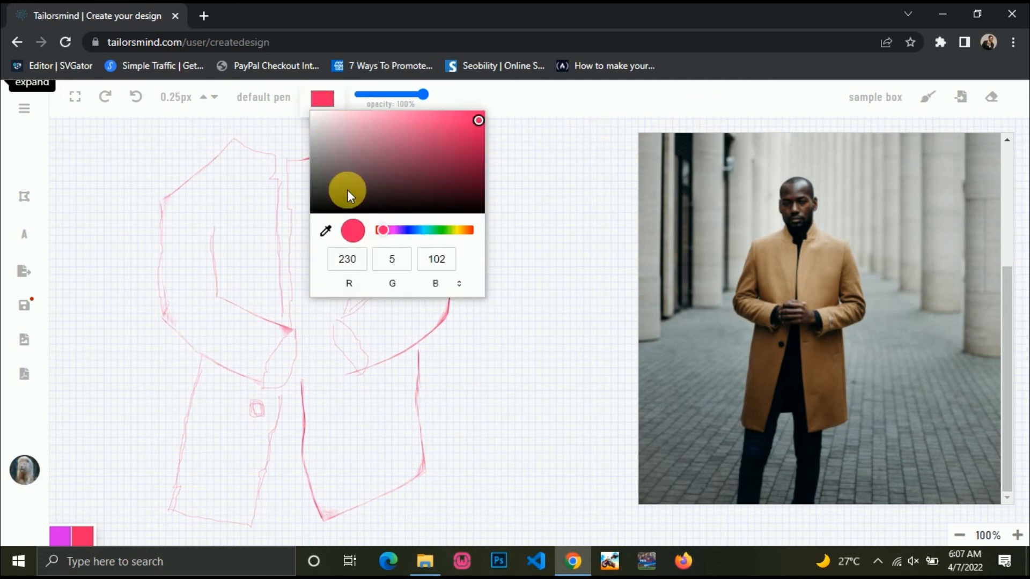
{"action": "mouse_move", "coordinate": [477, 145]}
{"action": "left_mouse_down"}
{"action": "mouse_move", "coordinate": [421, 162]}
{"action": "mouse_move", "coordinate": [461, 125]}
{"action": "left_mouse_up"}
{"action": "left_click", "coordinate": [402, 230]}
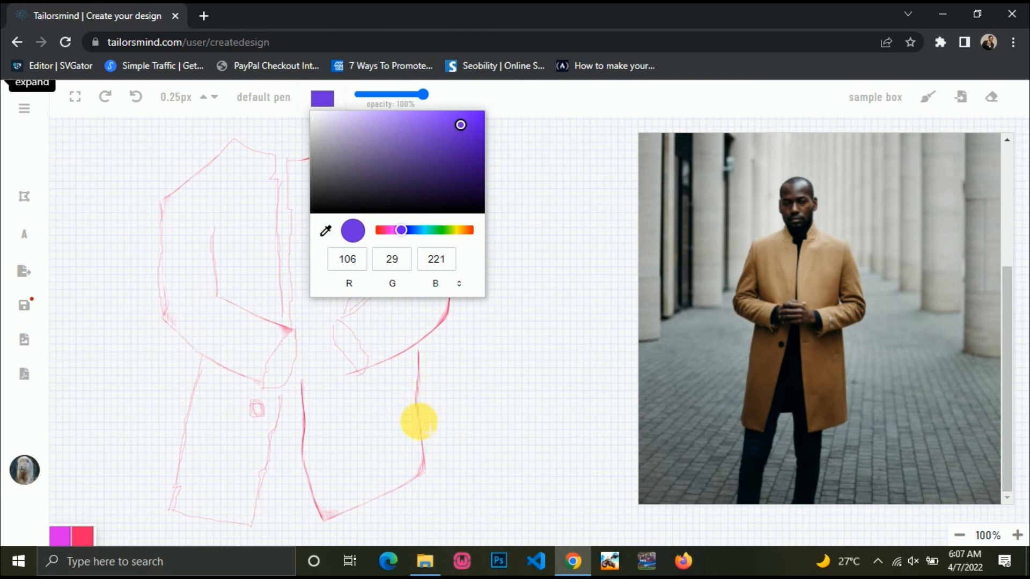
{"action": "left_click_drag", "start_coordinate": [419, 421], "coordinate": [497, 400]}
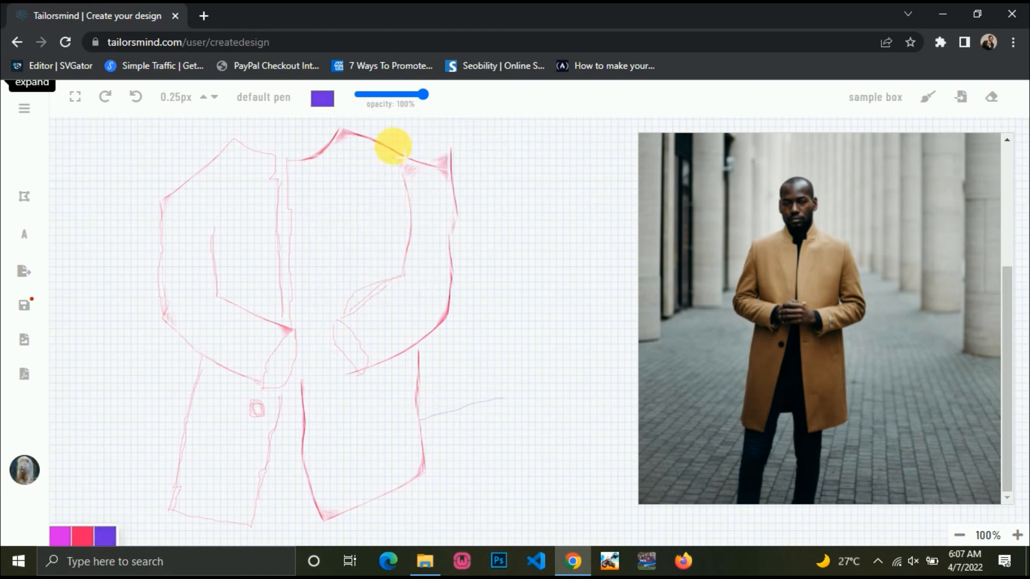
Handwrite 'The Left Side' at 3px pen width, then shrink the reference photo box.
{"action": "left_click", "coordinate": [204, 97]}
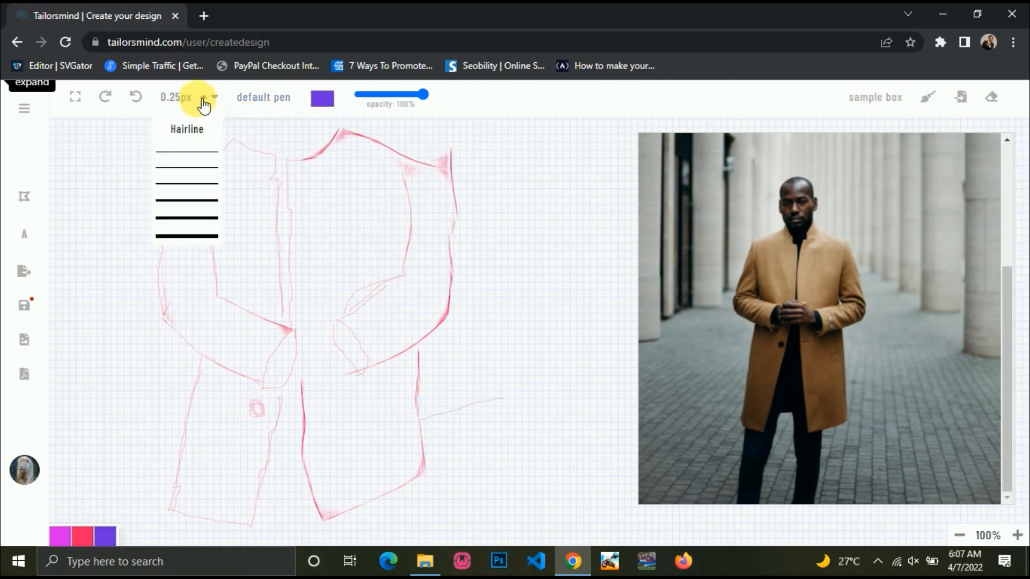
{"action": "left_click", "coordinate": [194, 207]}
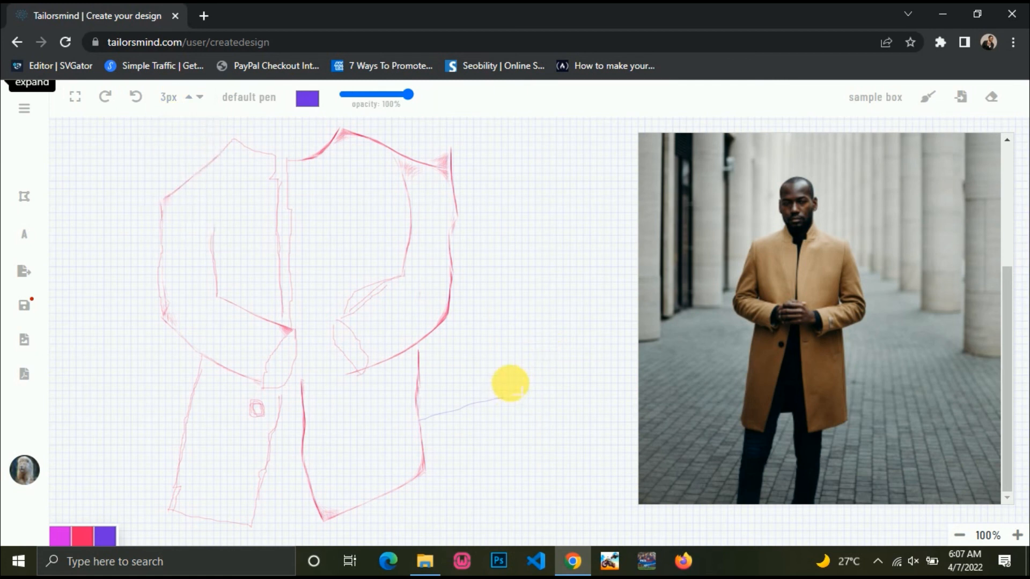
{"action": "mouse_move", "coordinate": [510, 383]}
{"action": "left_mouse_down"}
{"action": "mouse_move", "coordinate": [505, 412]}
{"action": "mouse_move", "coordinate": [518, 394]}
{"action": "left_mouse_up"}
{"action": "mouse_move", "coordinate": [507, 383]}
{"action": "left_mouse_down"}
{"action": "mouse_move", "coordinate": [509, 414]}
{"action": "mouse_move", "coordinate": [523, 368]}
{"action": "mouse_move", "coordinate": [523, 399]}
{"action": "mouse_move", "coordinate": [536, 398]}
{"action": "mouse_move", "coordinate": [547, 376]}
{"action": "mouse_move", "coordinate": [567, 387]}
{"action": "left_mouse_up"}
{"action": "mouse_move", "coordinate": [495, 432]}
{"action": "left_mouse_down"}
{"action": "mouse_move", "coordinate": [507, 450]}
{"action": "mouse_move", "coordinate": [511, 432]}
{"action": "mouse_move", "coordinate": [526, 441]}
{"action": "mouse_move", "coordinate": [524, 433]}
{"action": "mouse_move", "coordinate": [527, 475]}
{"action": "mouse_move", "coordinate": [545, 424]}
{"action": "mouse_move", "coordinate": [541, 450]}
{"action": "mouse_move", "coordinate": [555, 434]}
{"action": "mouse_move", "coordinate": [580, 445]}
{"action": "mouse_move", "coordinate": [567, 453]}
{"action": "mouse_move", "coordinate": [588, 448]}
{"action": "mouse_move", "coordinate": [603, 425]}
{"action": "mouse_move", "coordinate": [622, 446]}
{"action": "left_mouse_up"}
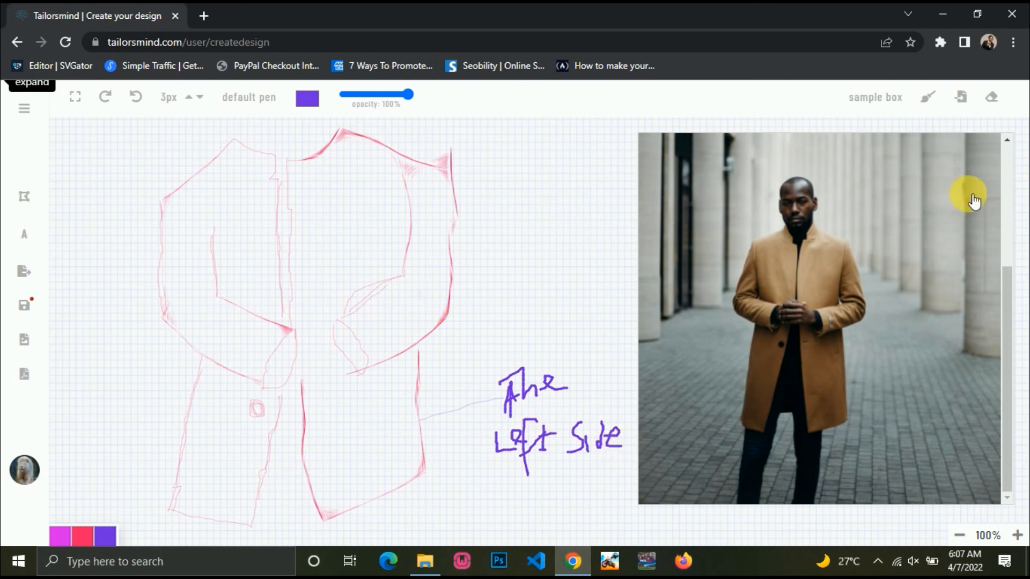
{"action": "left_click_drag", "start_coordinate": [1004, 290], "coordinate": [1003, 240]}
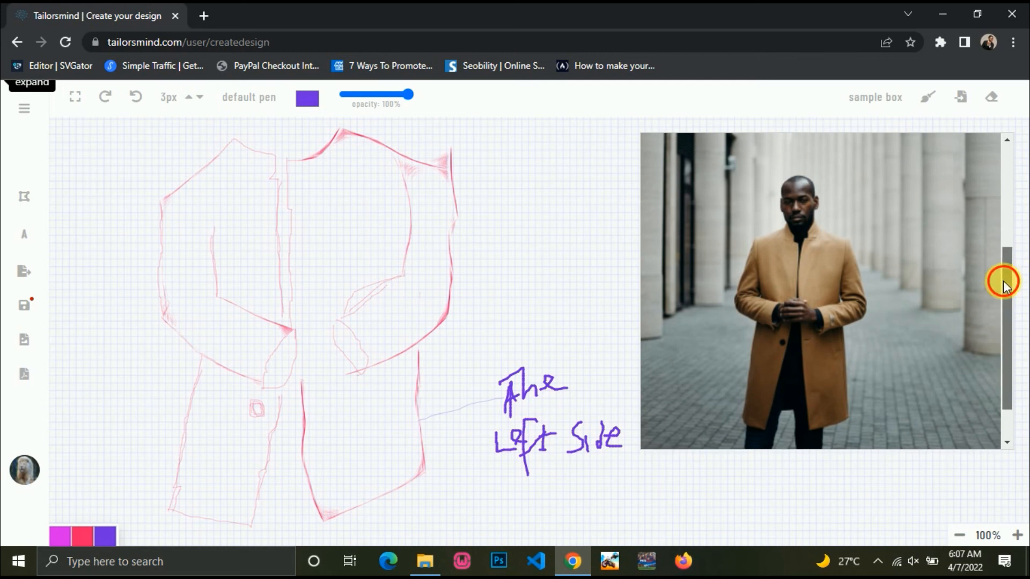
{"action": "left_click_drag", "start_coordinate": [1000, 278], "coordinate": [1001, 141]}
{"action": "left_click", "coordinate": [985, 151]}
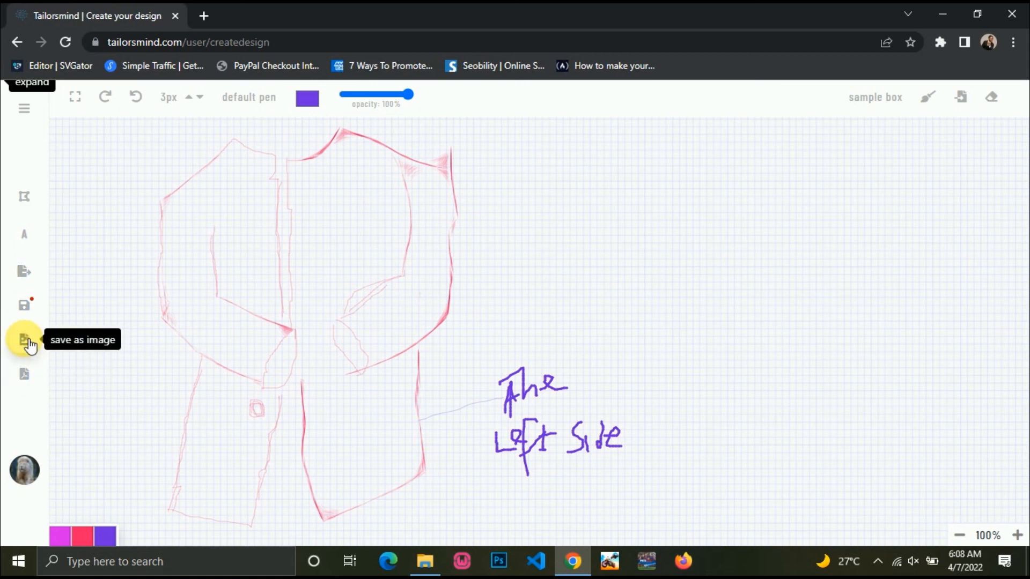
{"action": "left_click", "coordinate": [27, 275]}
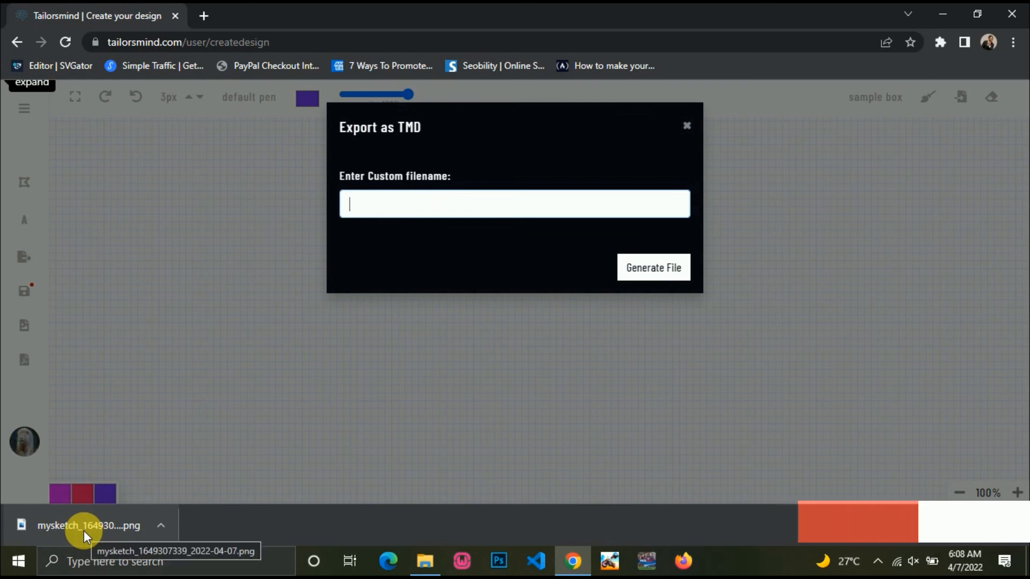
{"action": "left_click", "coordinate": [84, 530]}
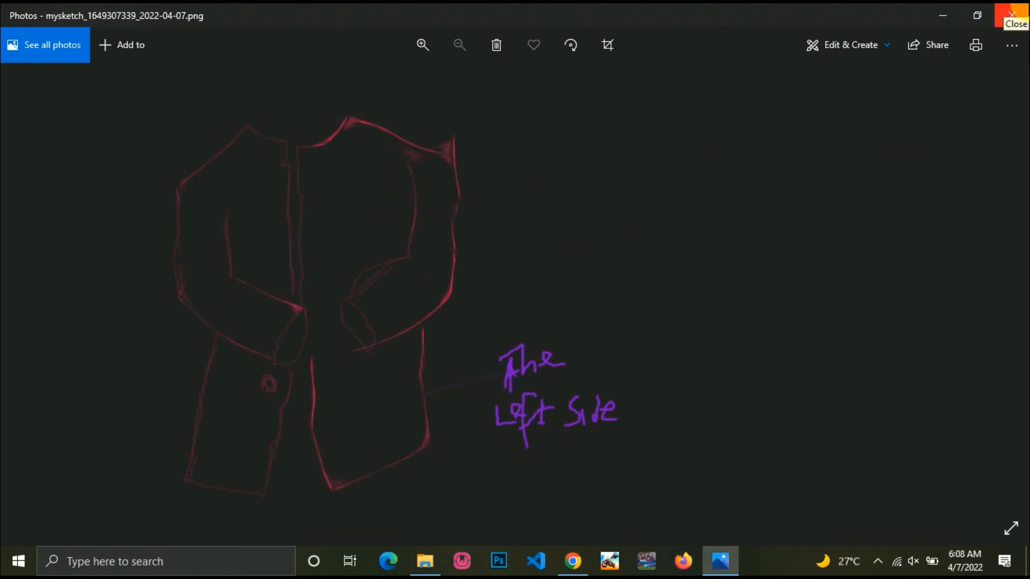
{"action": "left_click", "coordinate": [1012, 15]}
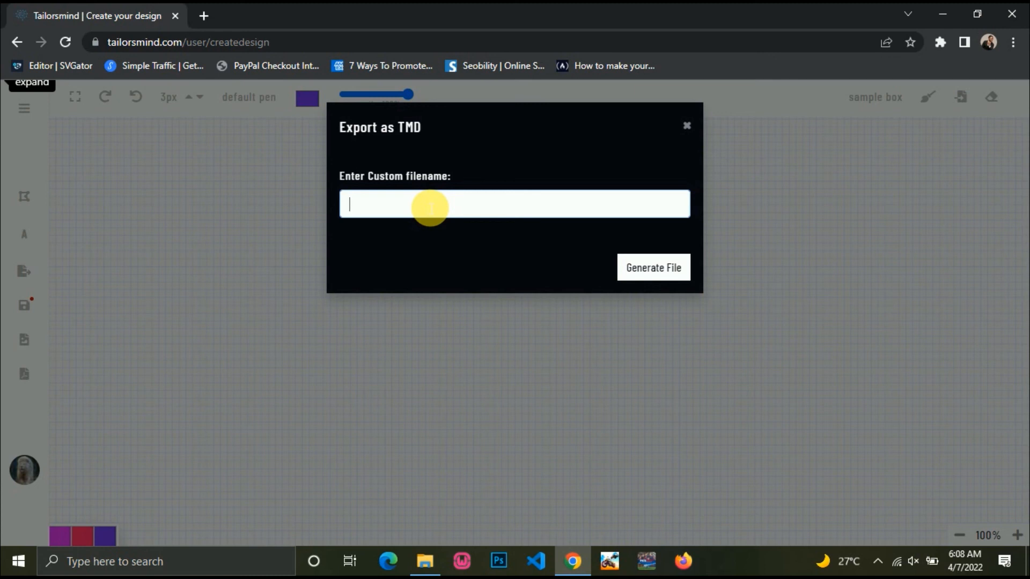
Generate mytrenchsuit.tmd, dismiss the downloads bar and close the TMD export prompt.
{"action": "type", "text": "mytrenchsuit"}
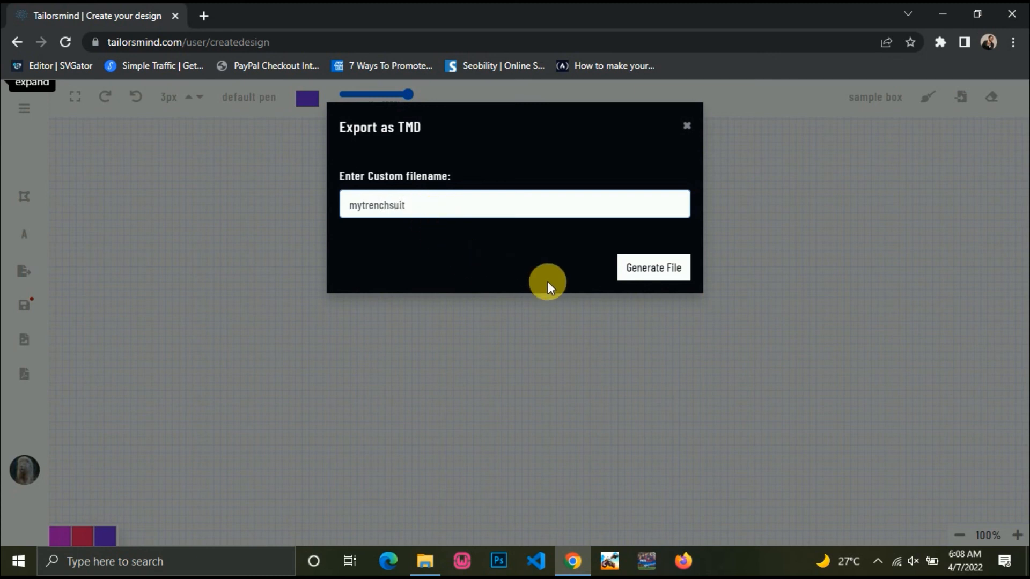
{"action": "left_click", "coordinate": [682, 284]}
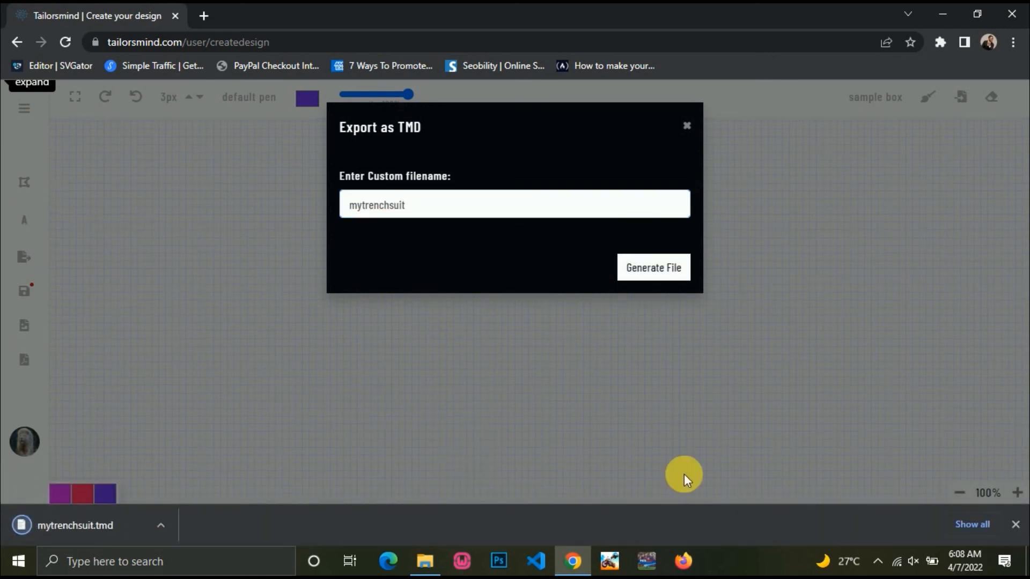
{"action": "left_click", "coordinate": [1015, 525]}
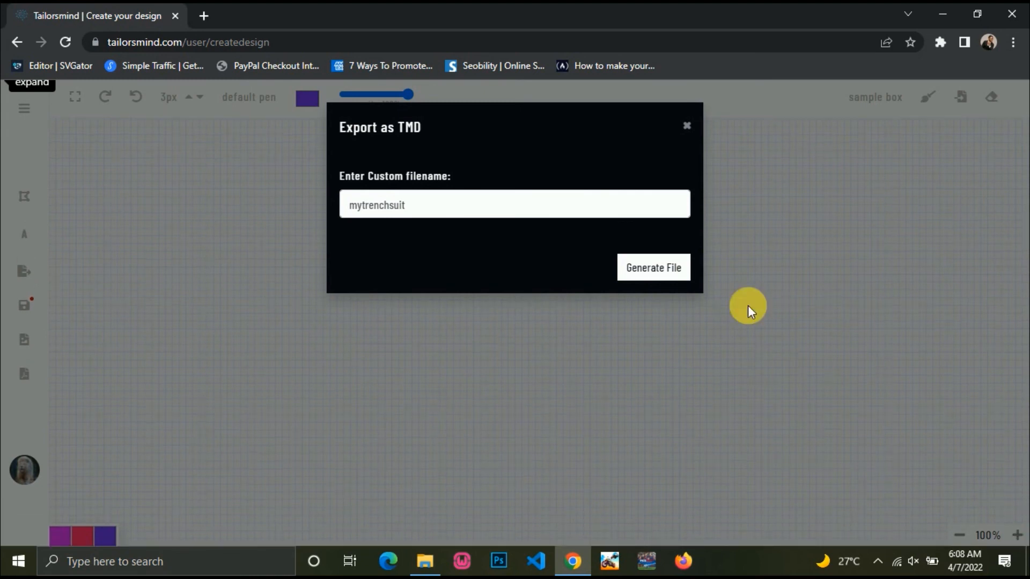
{"action": "left_click", "coordinate": [688, 116]}
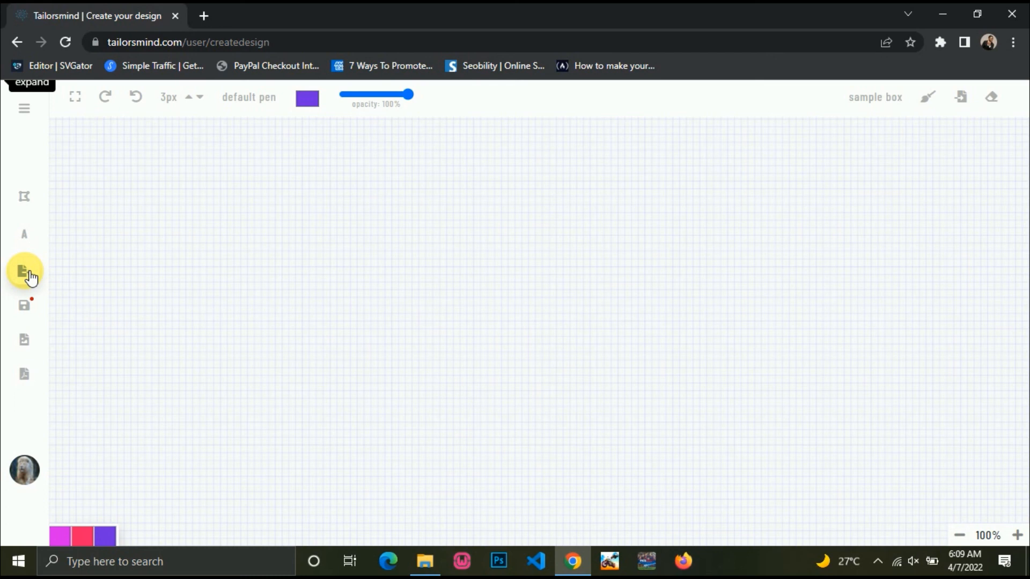
{"action": "left_click", "coordinate": [424, 563]}
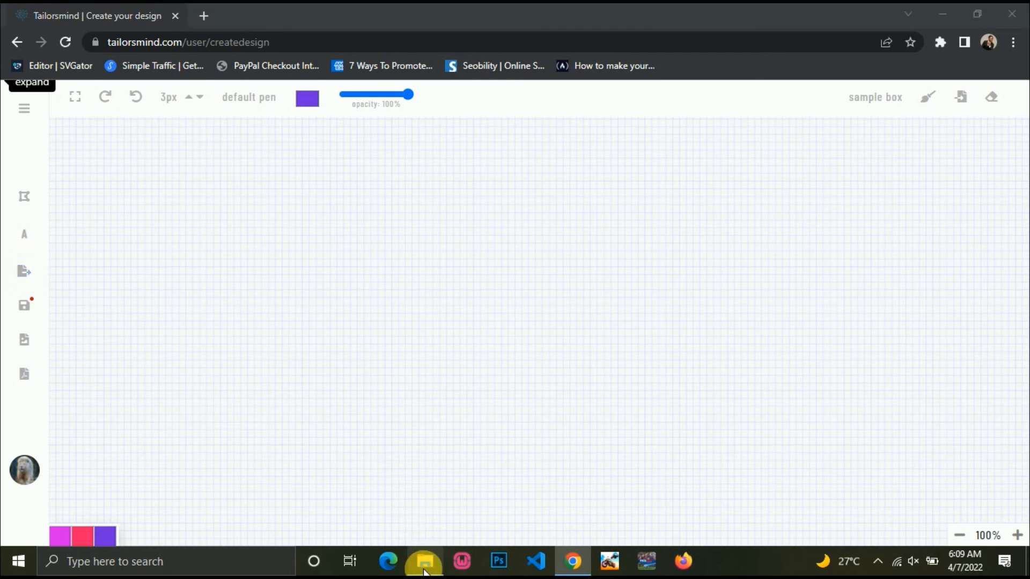
{"action": "left_click", "coordinate": [424, 563]}
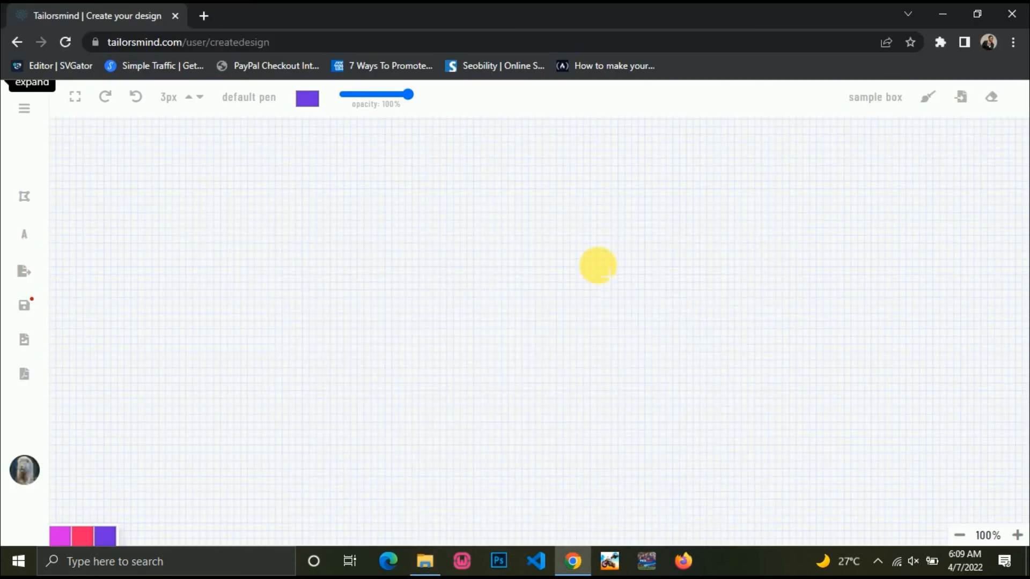